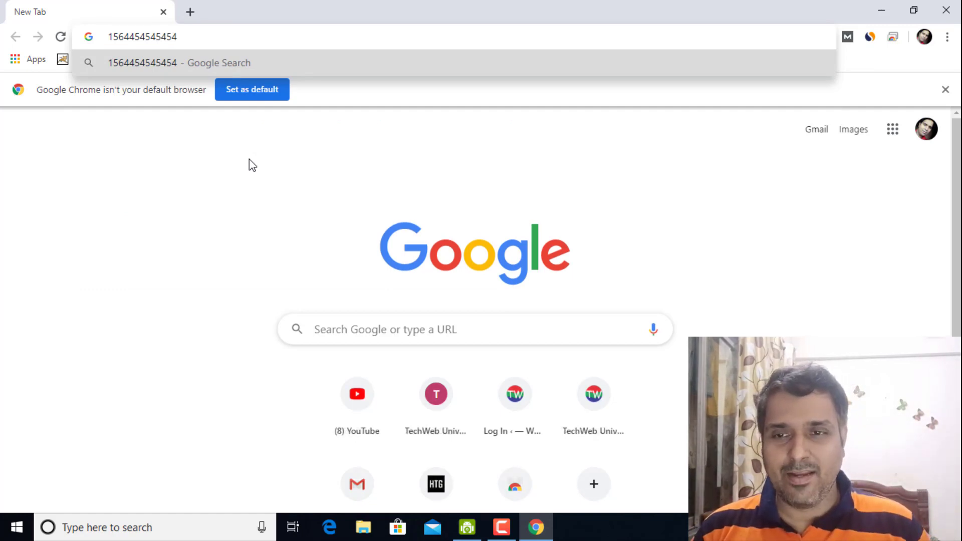
Step: Restart the Chrome browser and search Google for "454545455=english"
click(944, 20)
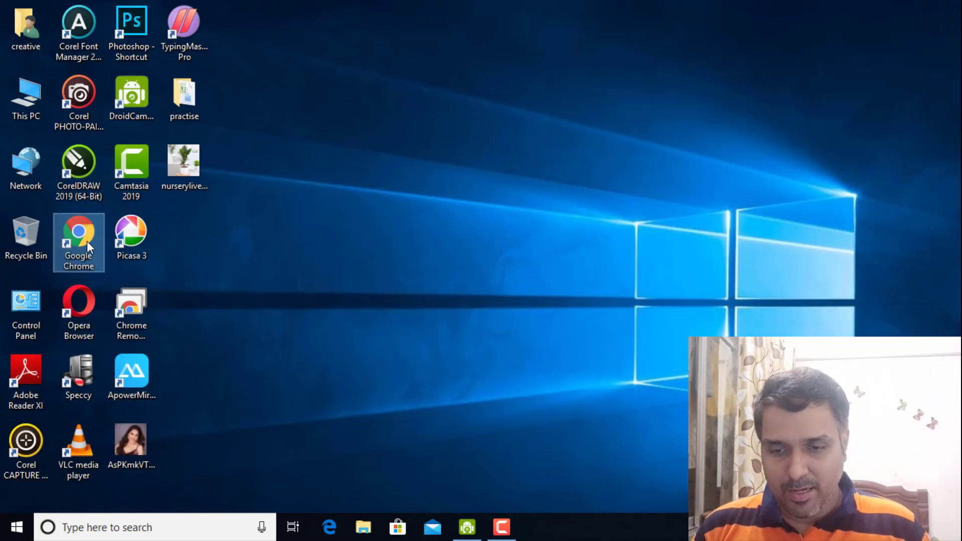
double_click(86, 242)
text(454)
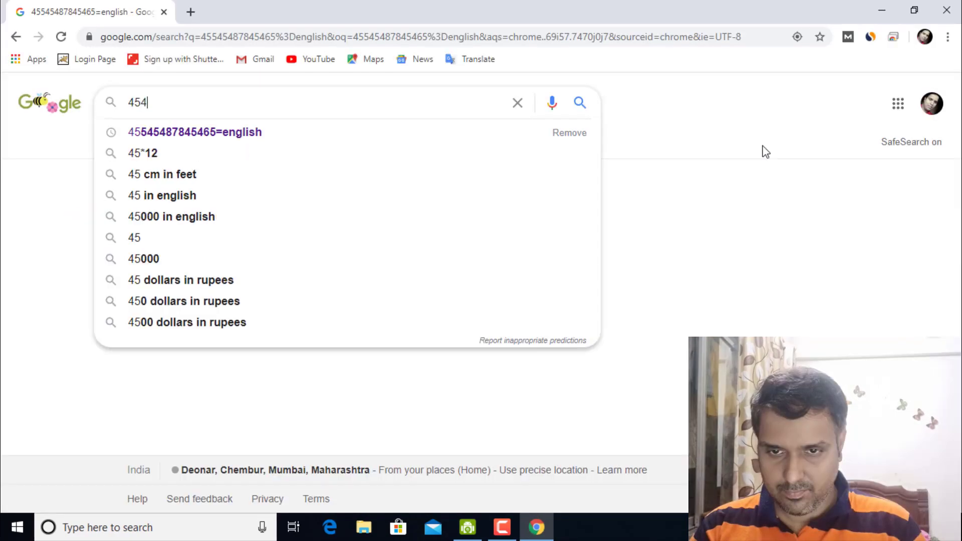
text(545455=english)
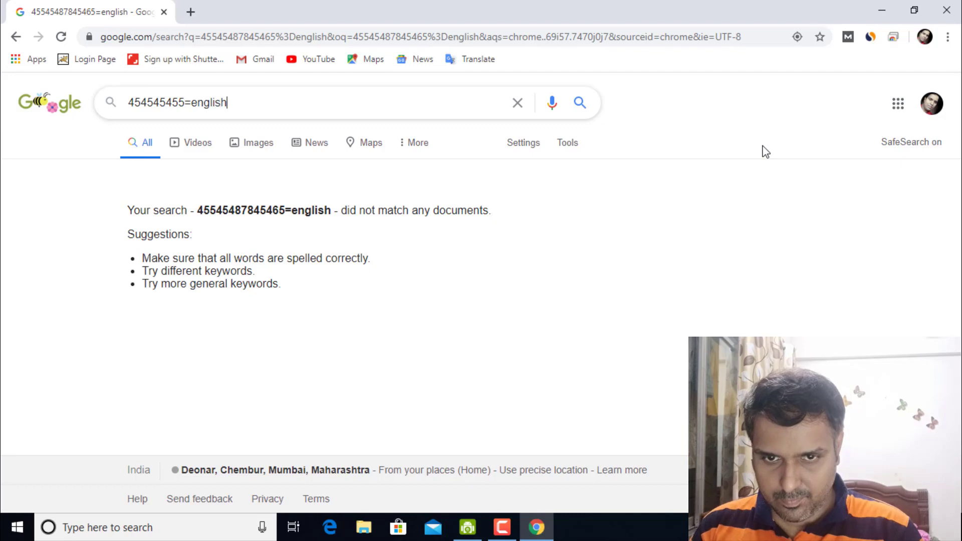
key(Return)
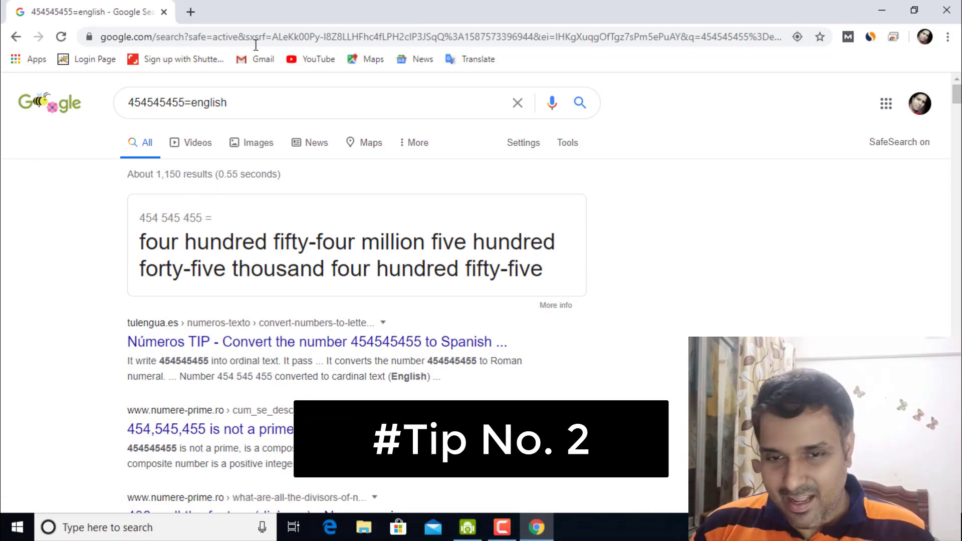
Step: Search Google for "color picker"
click(255, 108)
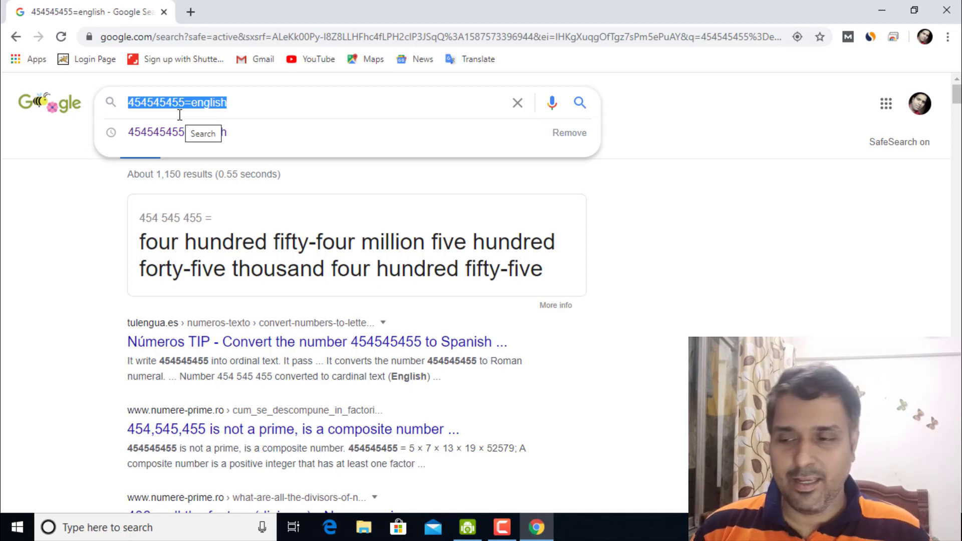
text(colo)
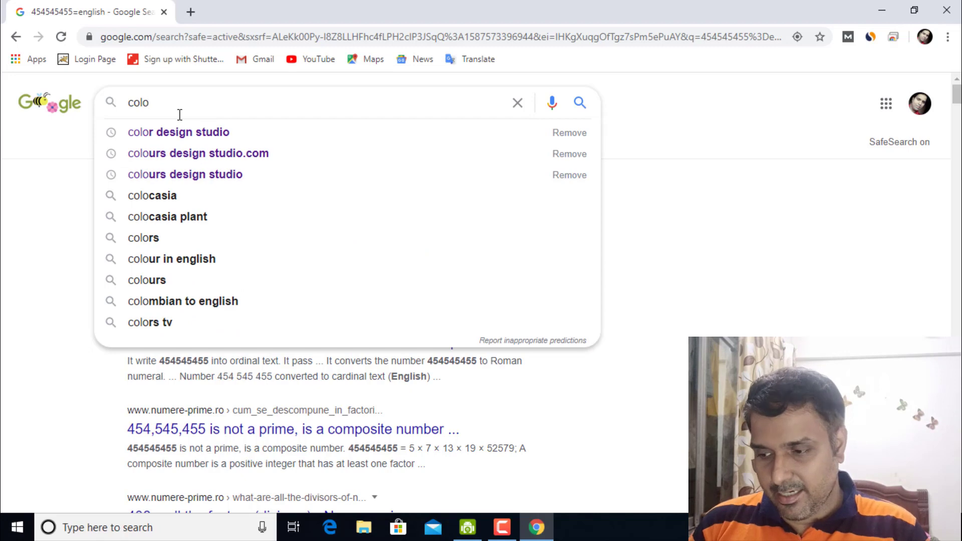
text(r picker)
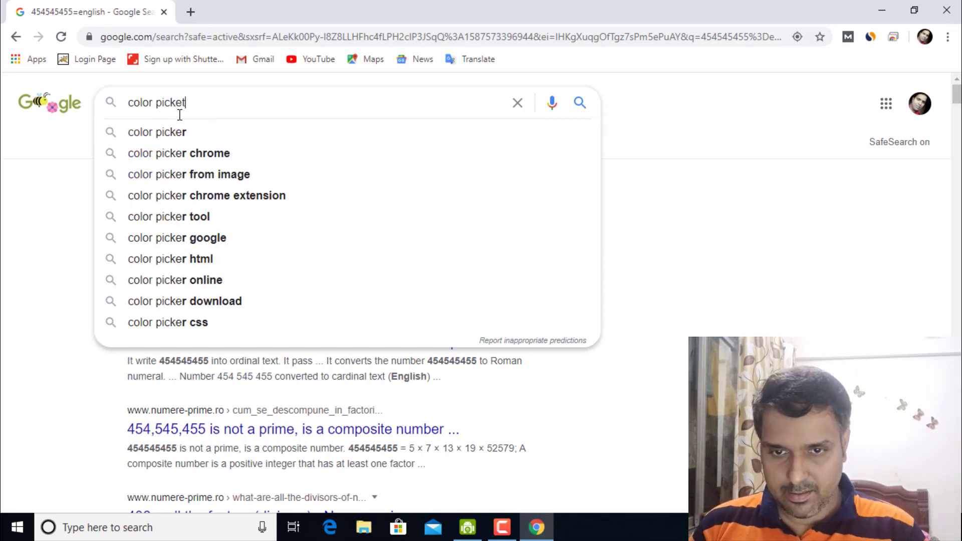
key(Return)
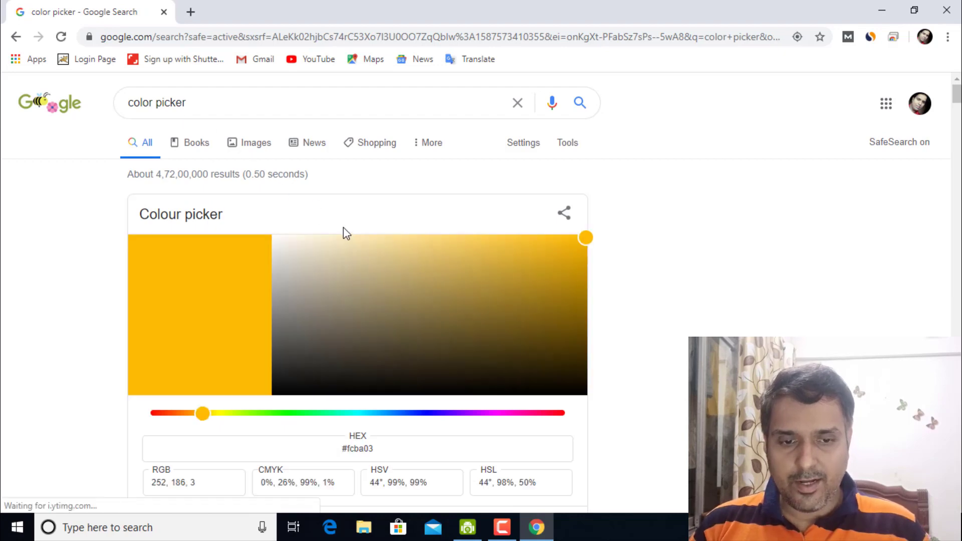
Step: Pick a muted green (#71b07b) and a lighter blue (#717be3) in the colour picker using its hue slider and shade area
scroll(344, 228, down, 1)
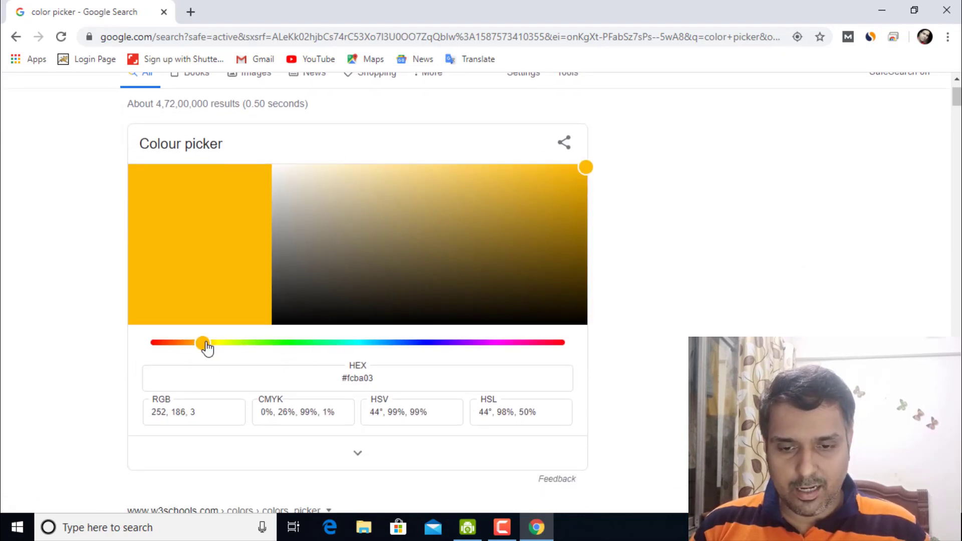
drag(206, 345, 303, 349)
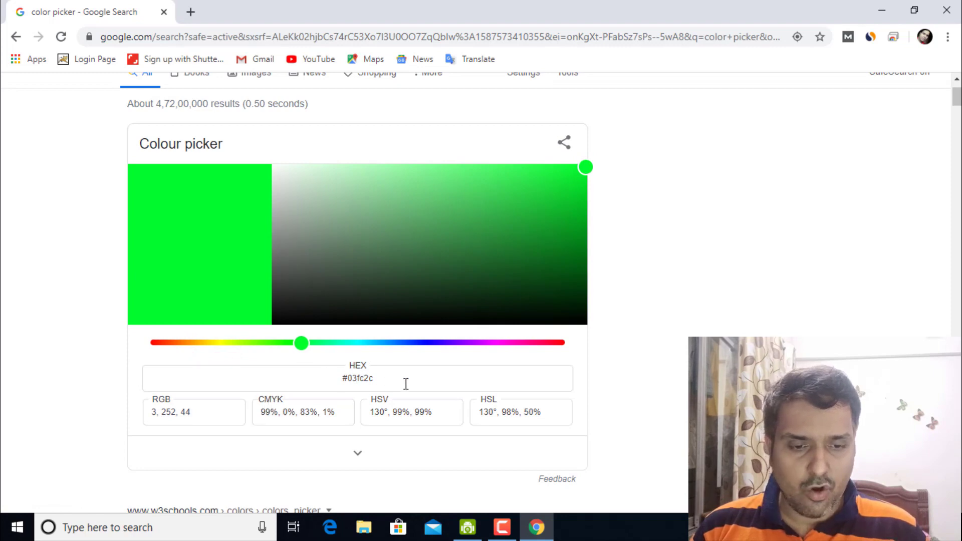
drag(425, 184, 388, 219)
scroll(277, 388, down, 3)
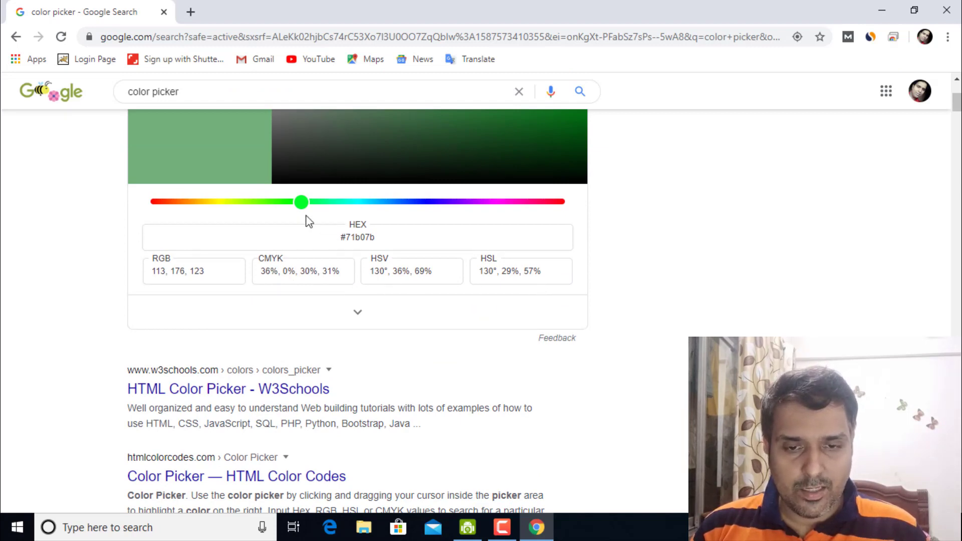
drag(297, 204, 422, 202)
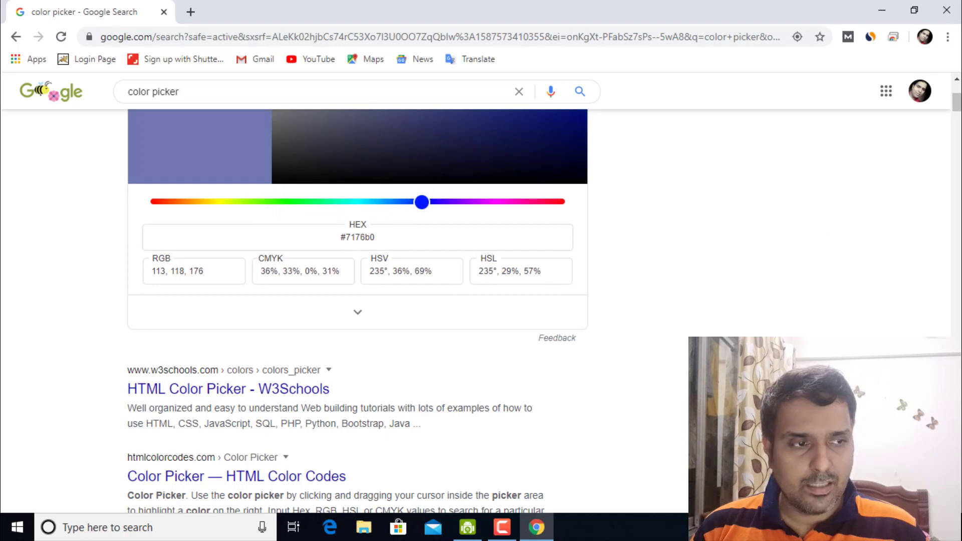
click(955, 79)
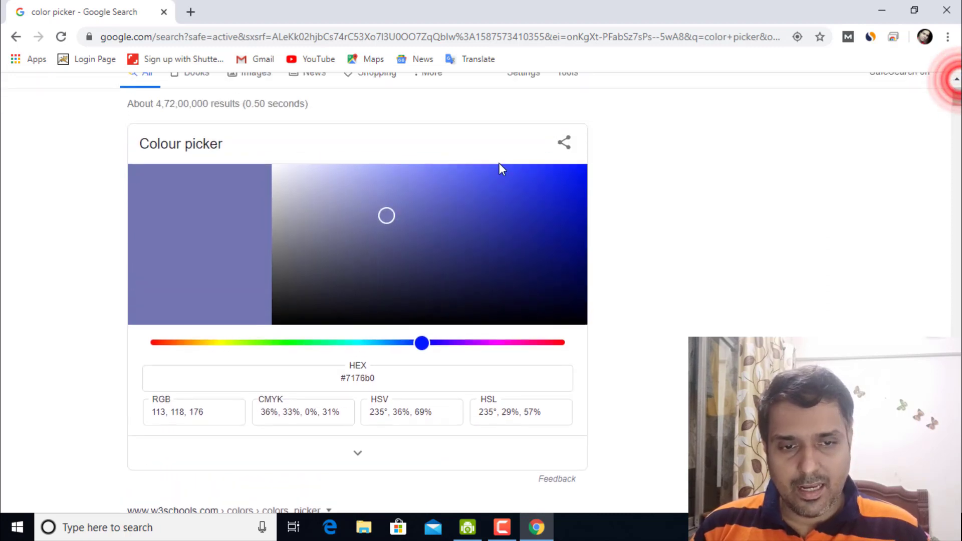
click(430, 183)
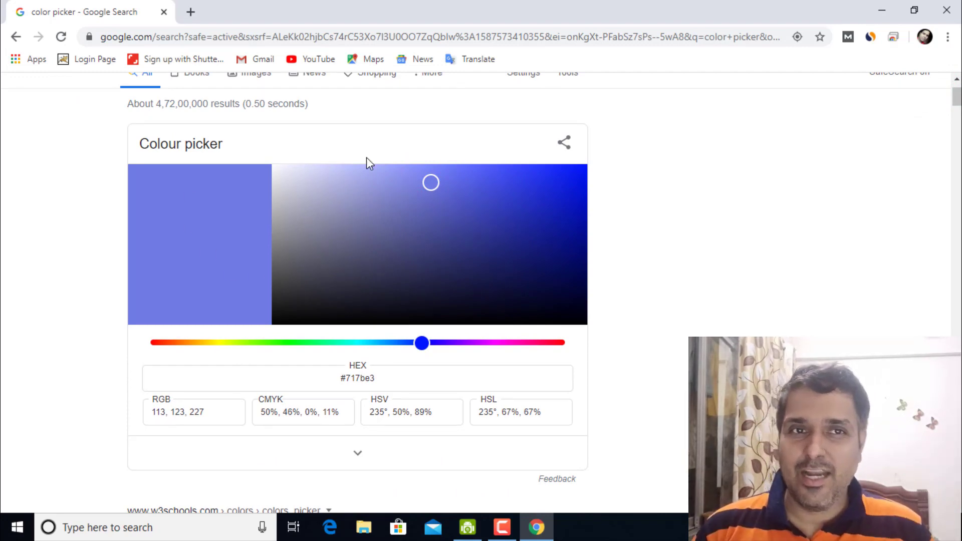
Step: Replace the query and search Google for "pacman doodle game"
scroll(366, 157, up, 1)
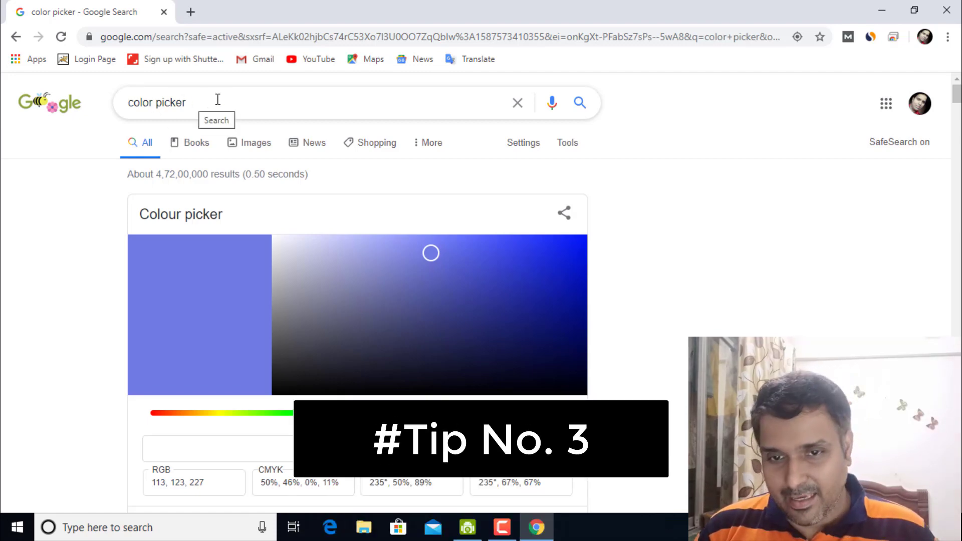
drag(213, 98, 53, 89)
key(BackSpace)
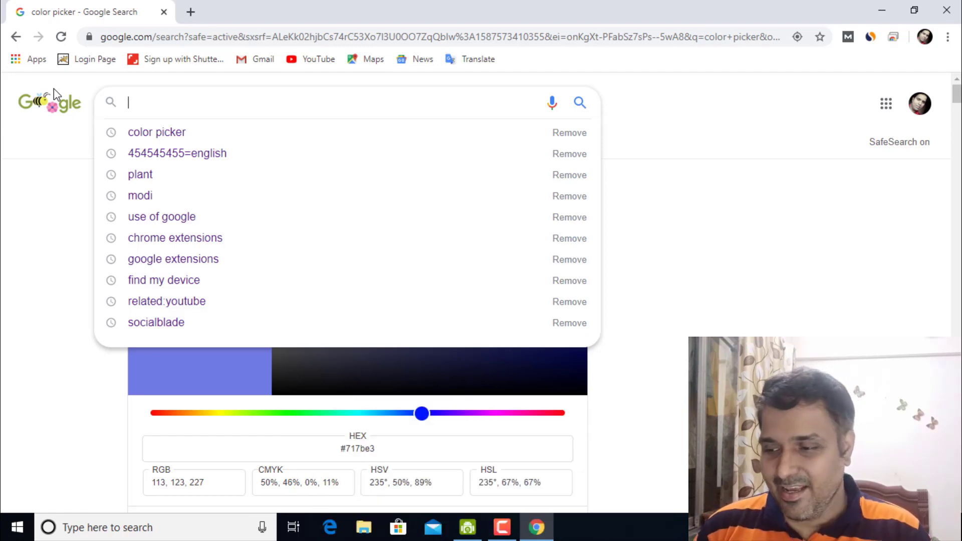
text(pac)
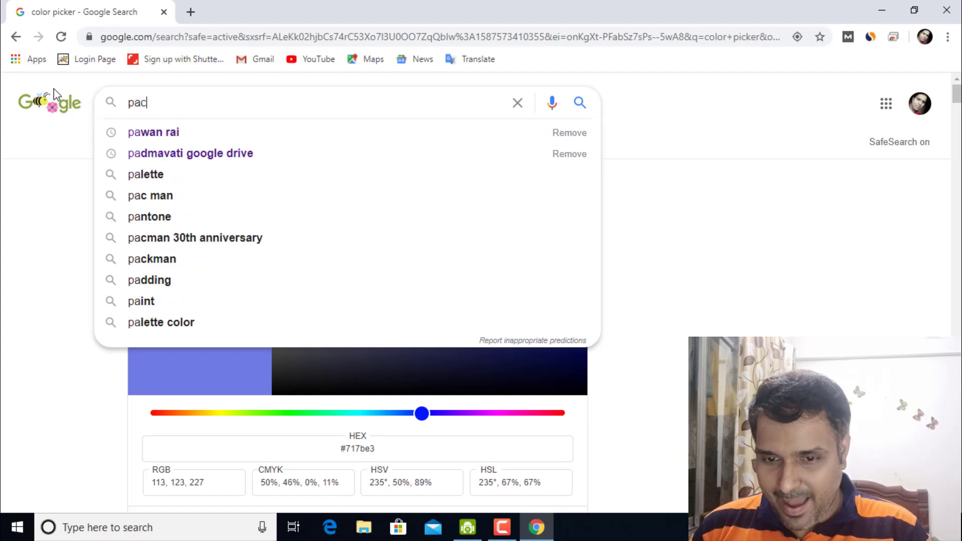
text(man)
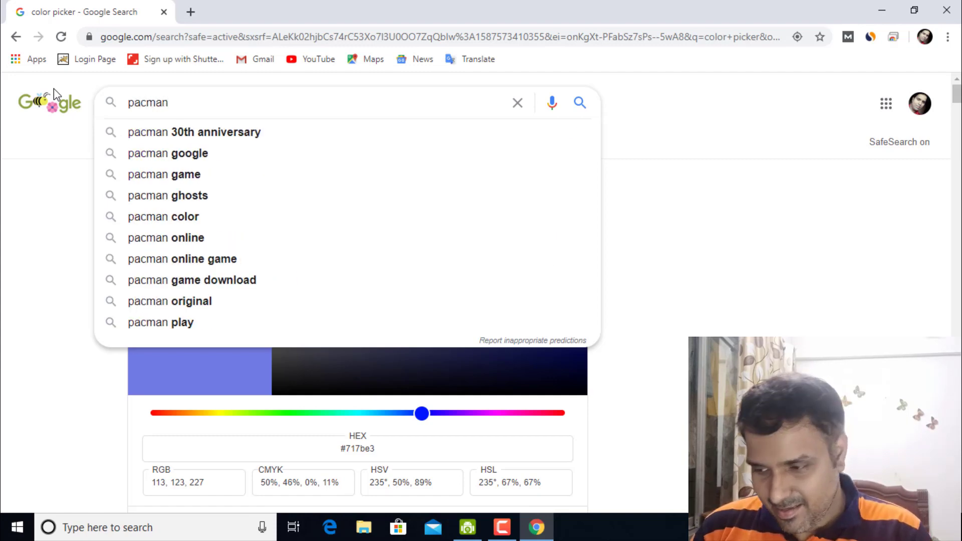
text( dood)
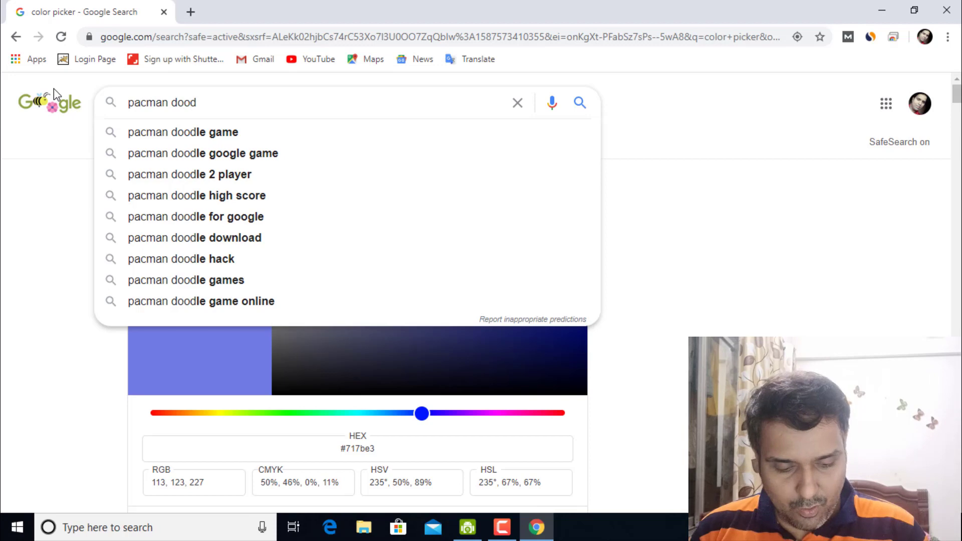
key(Down)
key(Return)
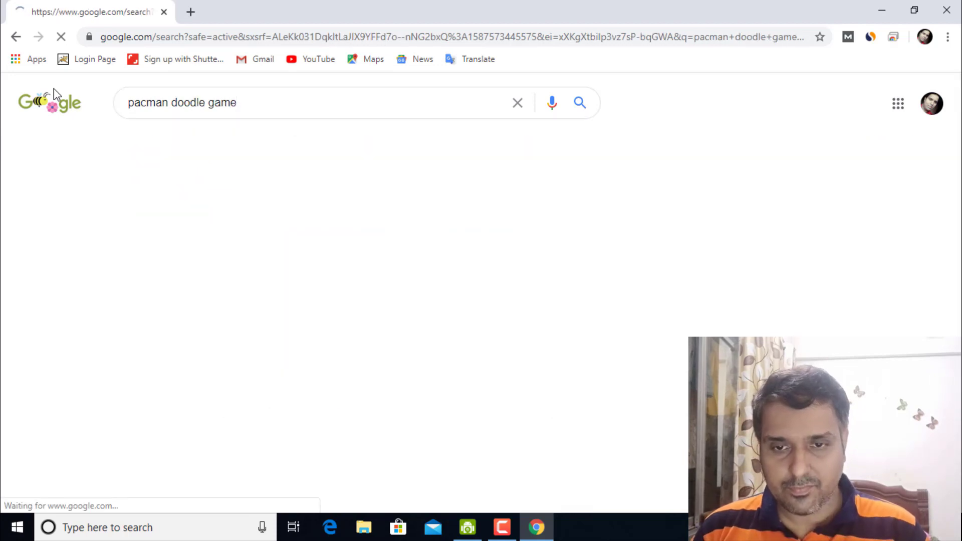
Step: Start the playable PAC-MAN Doodle from the search results and close the game
scroll(235, 180, down, 3)
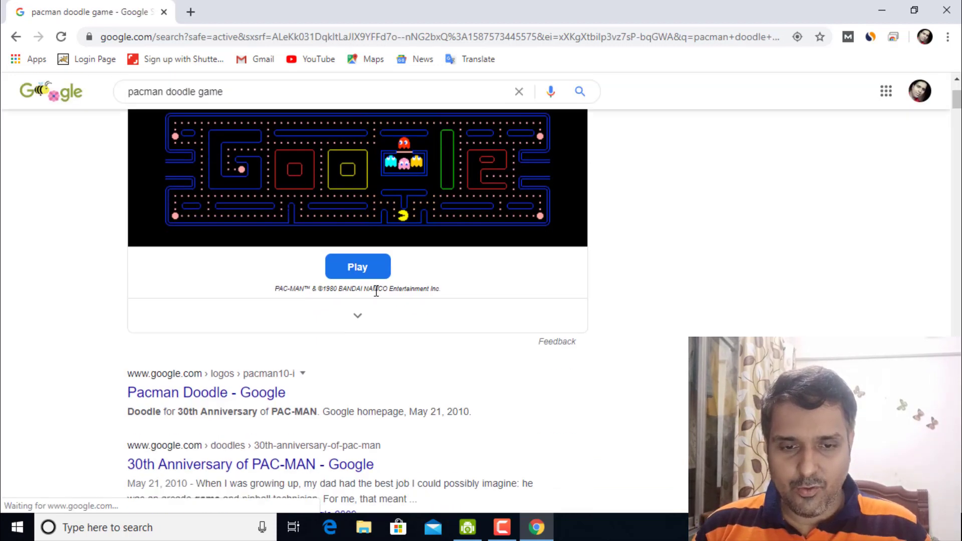
click(361, 271)
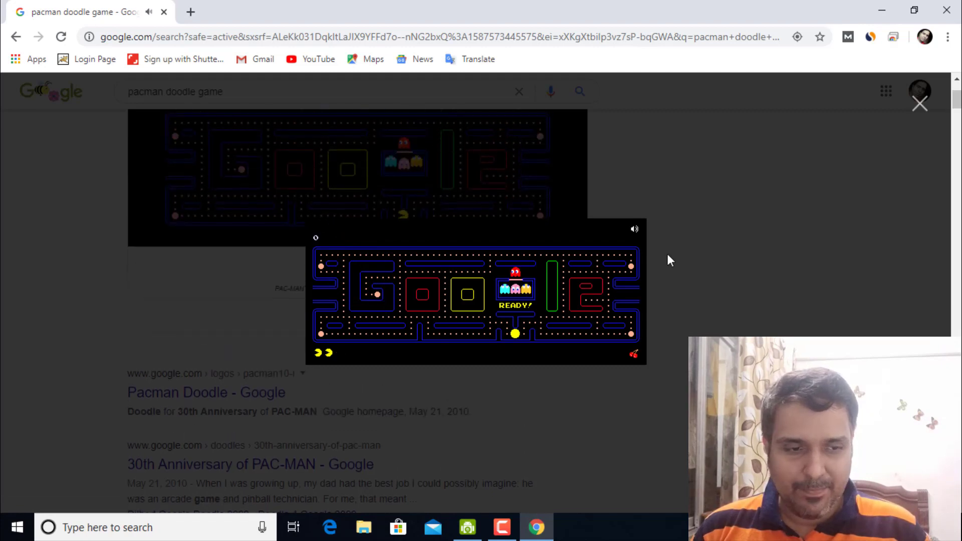
scroll(629, 205, up, 3)
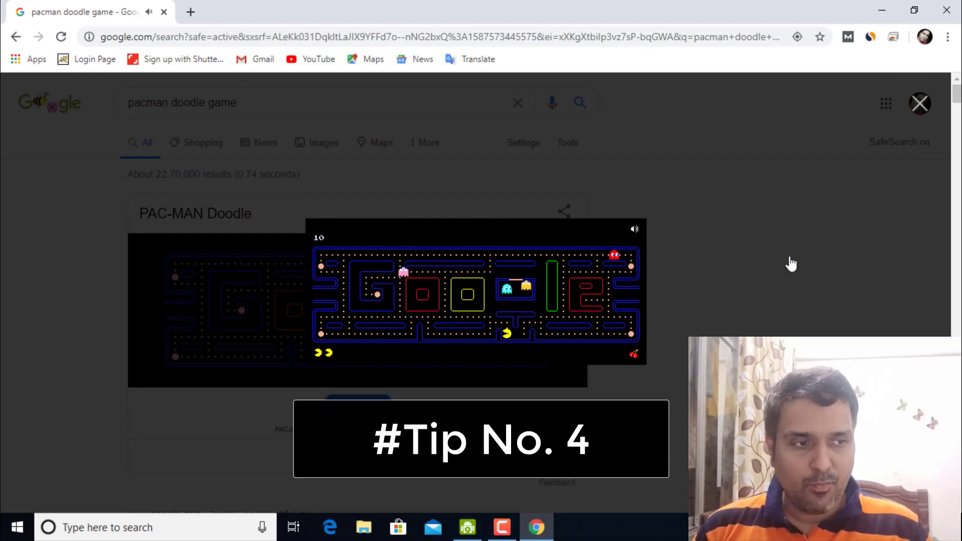
click(791, 237)
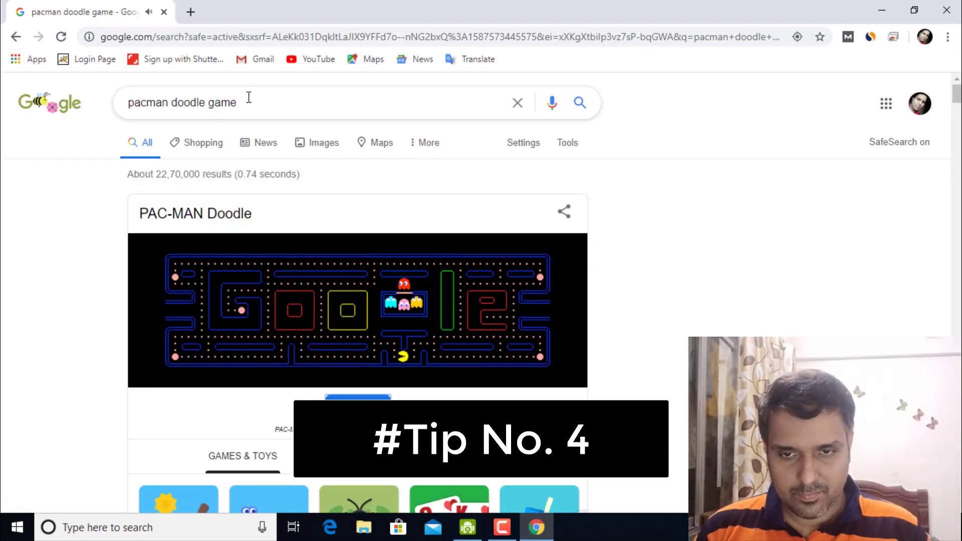
click(248, 97)
key(BackSpace)
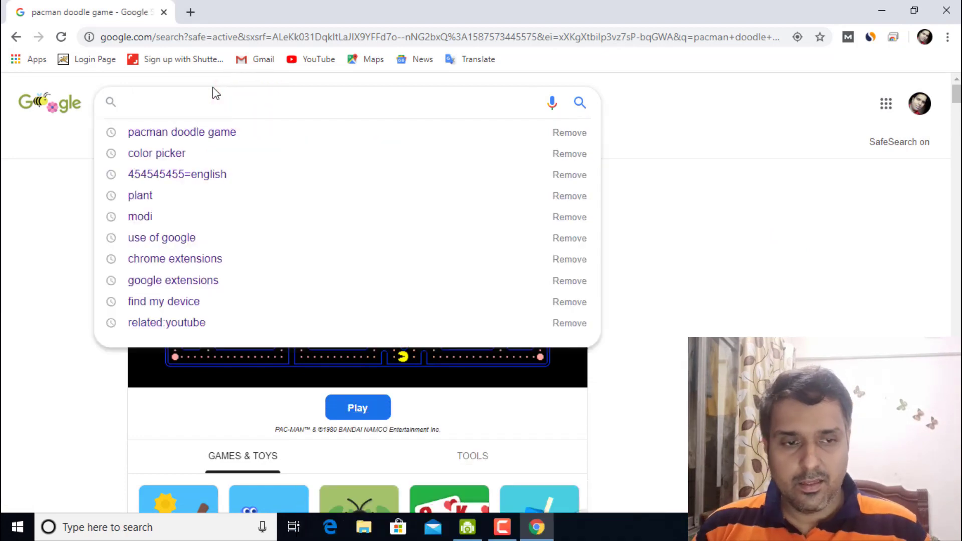
click(680, 273)
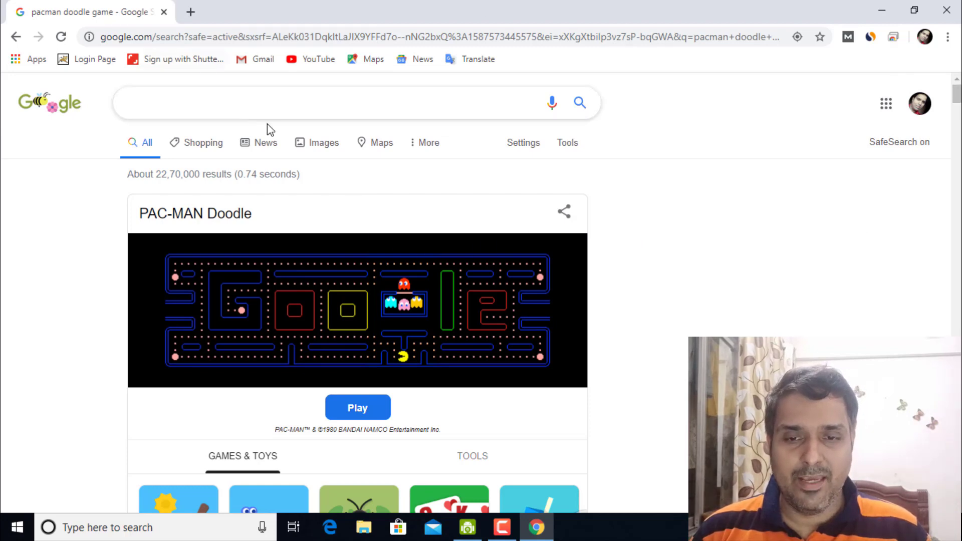
Step: Search for "google" from the address bar and open the Google home page from the results
click(294, 35)
text(google)
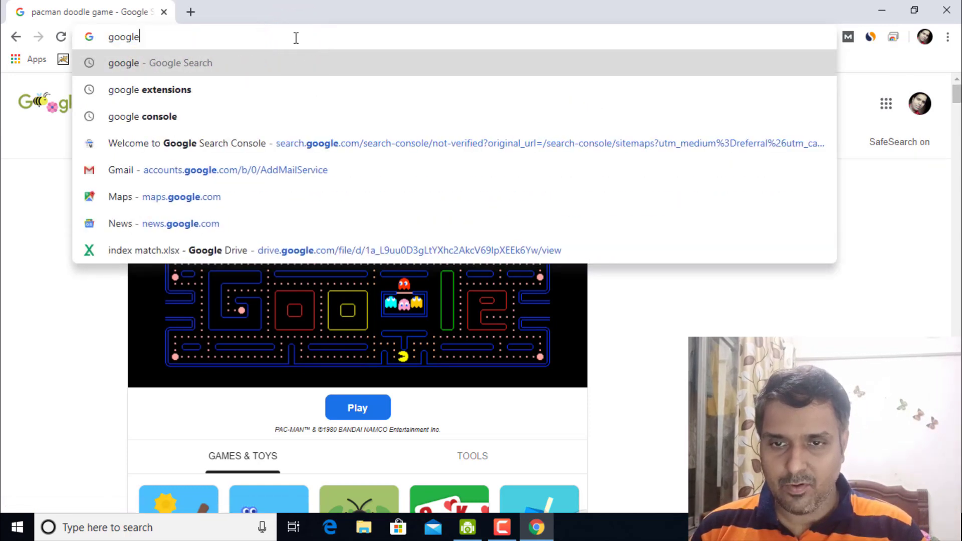
key(Return)
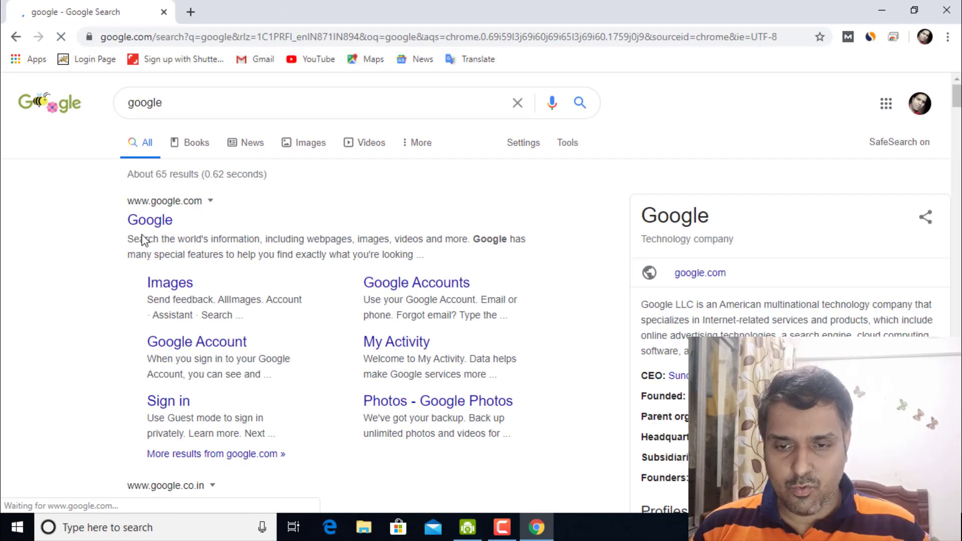
click(146, 221)
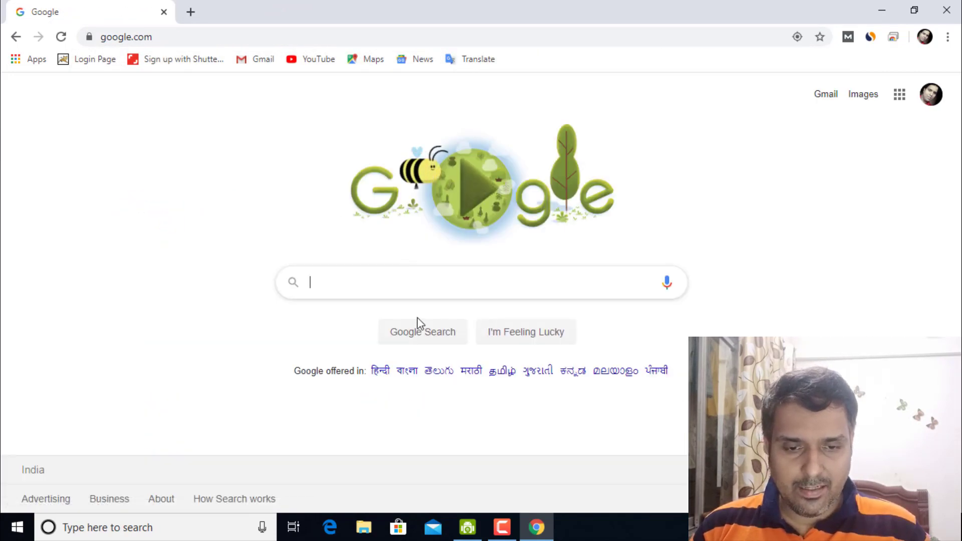
click(439, 334)
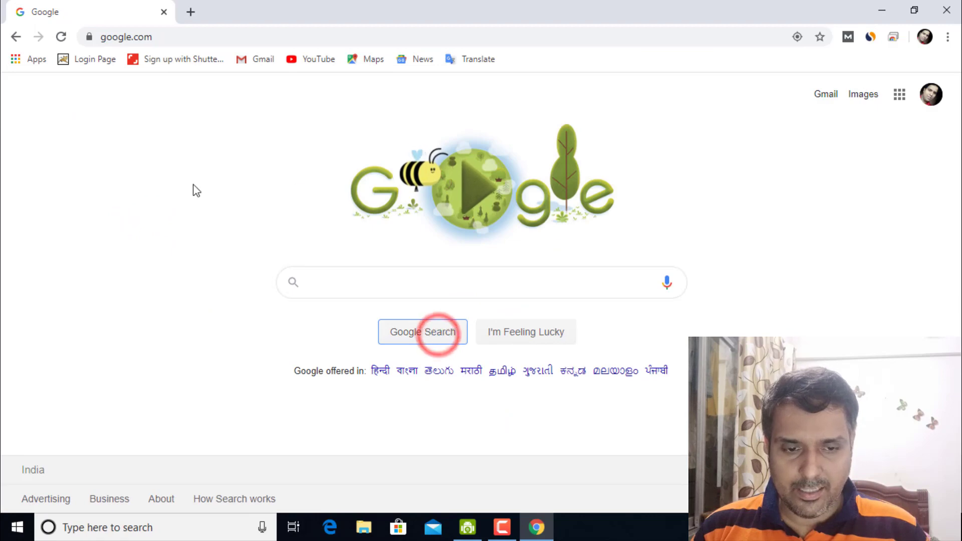
Step: Search for "pant image" from the Google home page
click(394, 291)
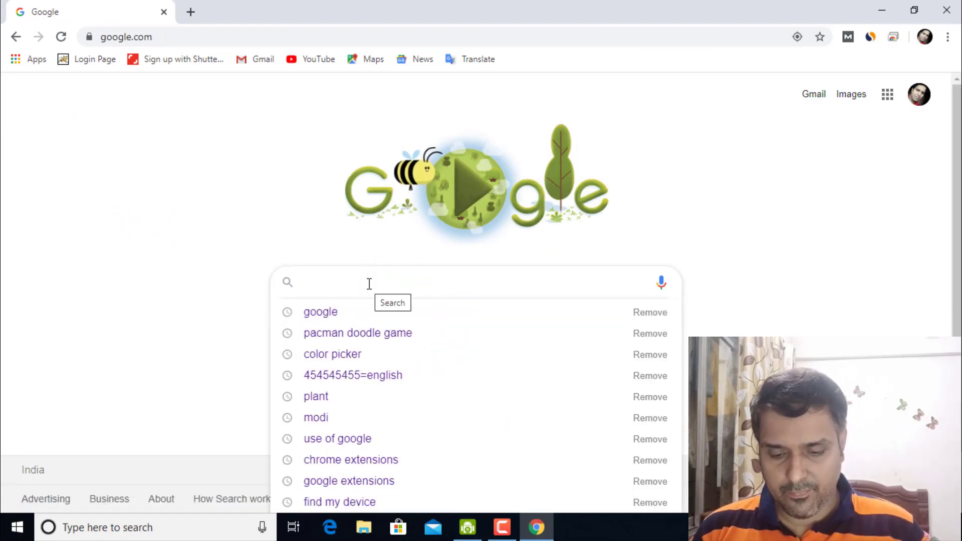
text(pant ima)
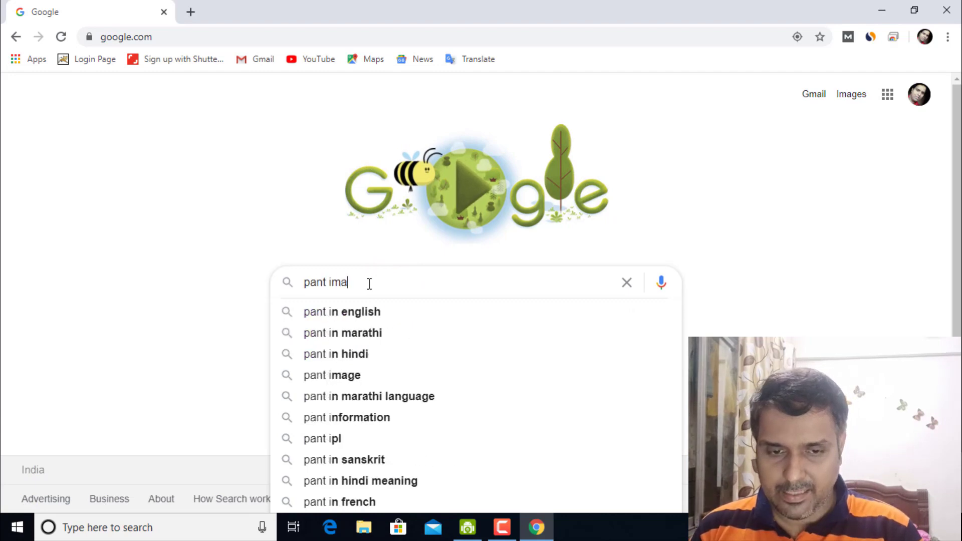
text(ge)
key(Return)
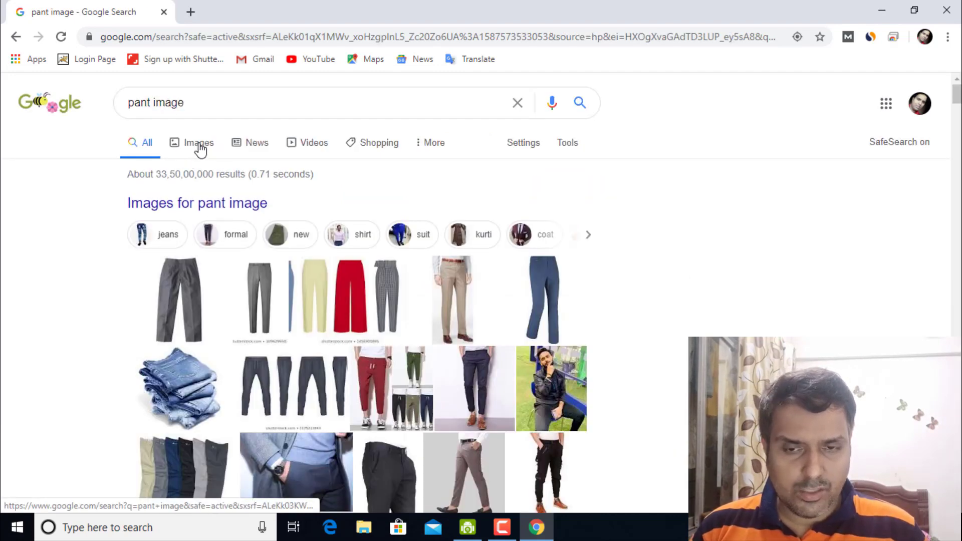
Step: In the image results, search by uploading the desktop image nurserylive-natural-plants-category-image3 and look through the similar images and matching pages
click(200, 145)
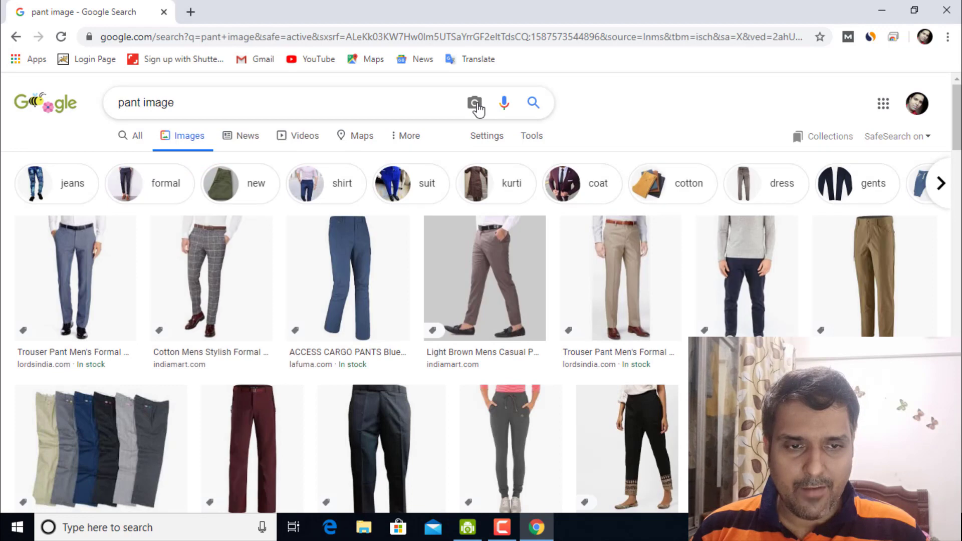
click(475, 104)
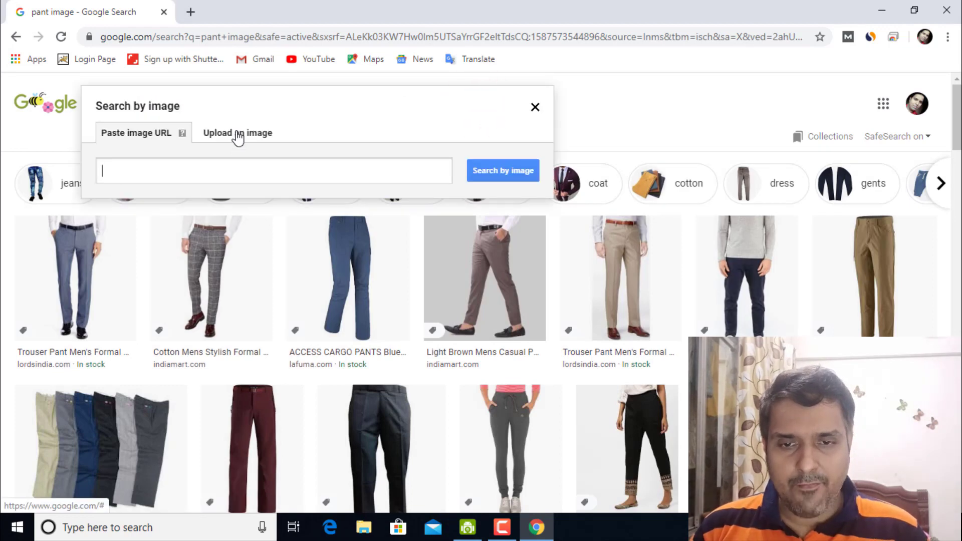
click(237, 134)
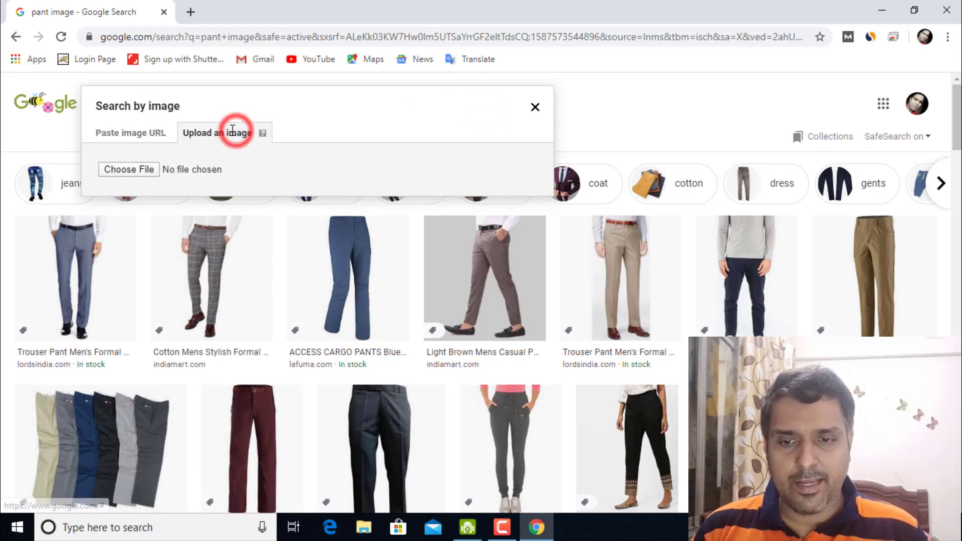
click(129, 170)
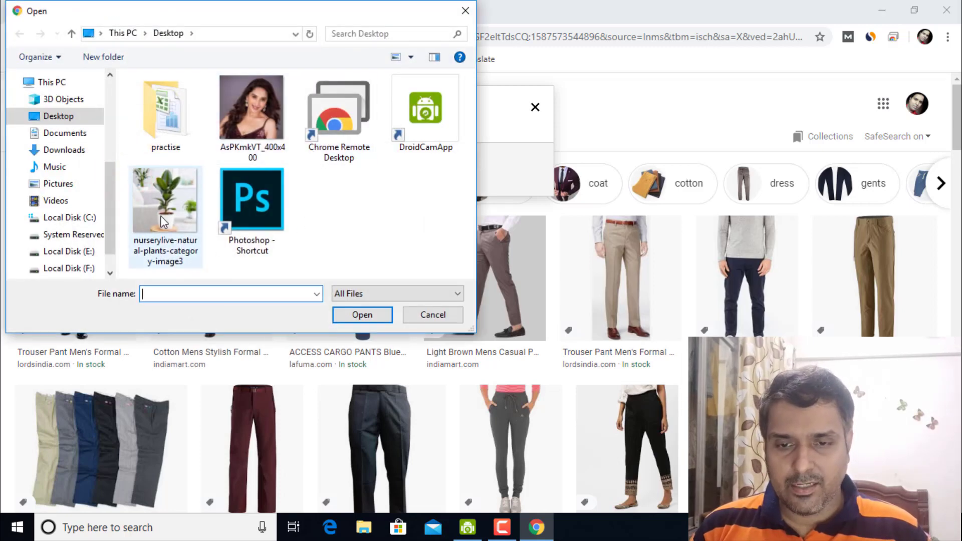
click(163, 222)
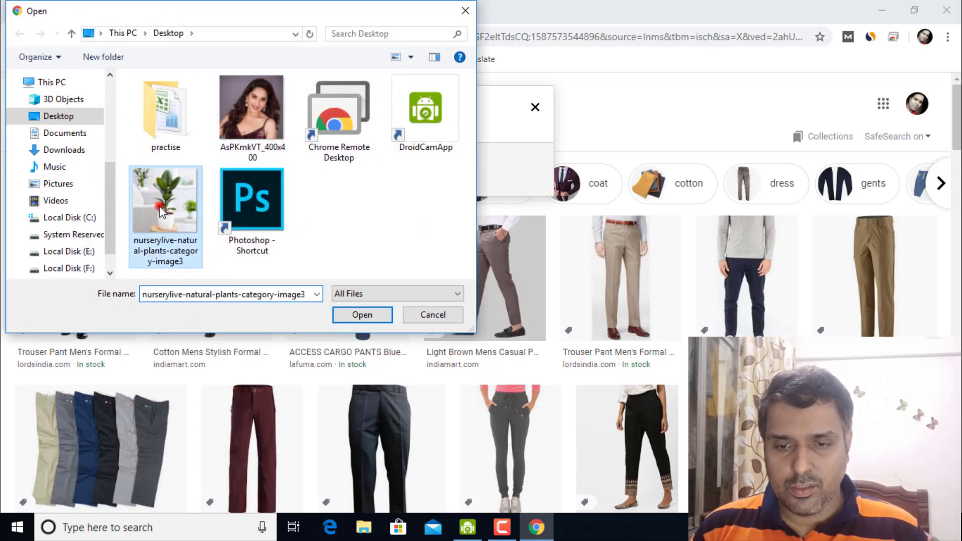
click(362, 315)
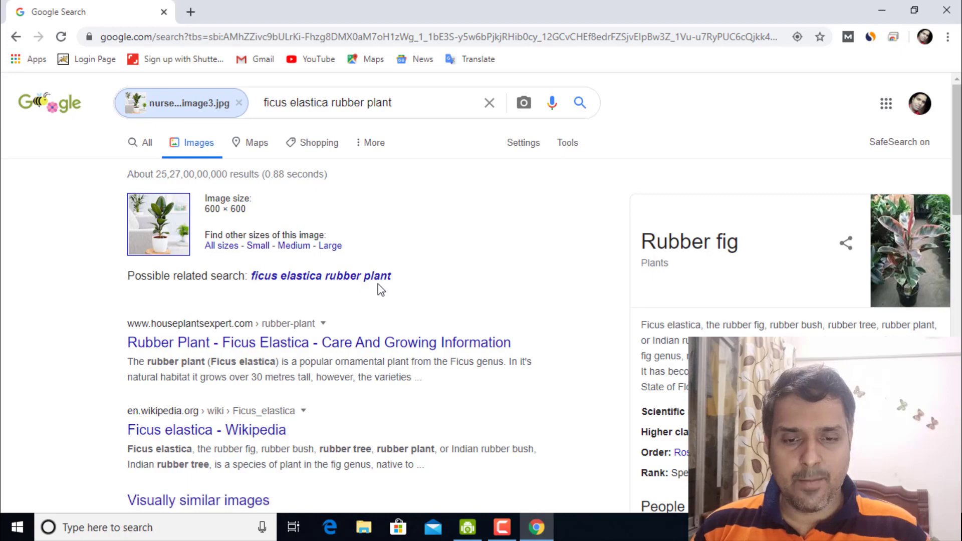
scroll(369, 276, down, 7)
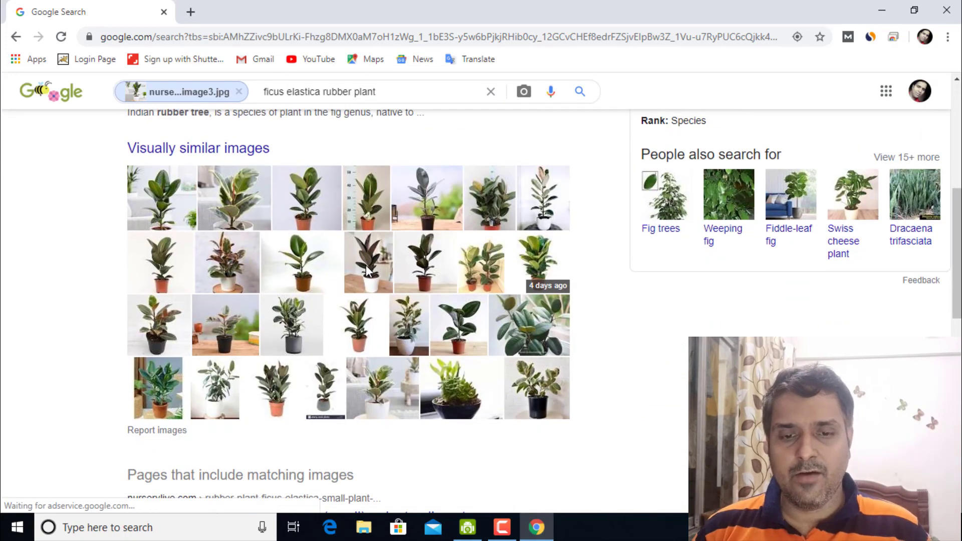
scroll(376, 275, down, 3)
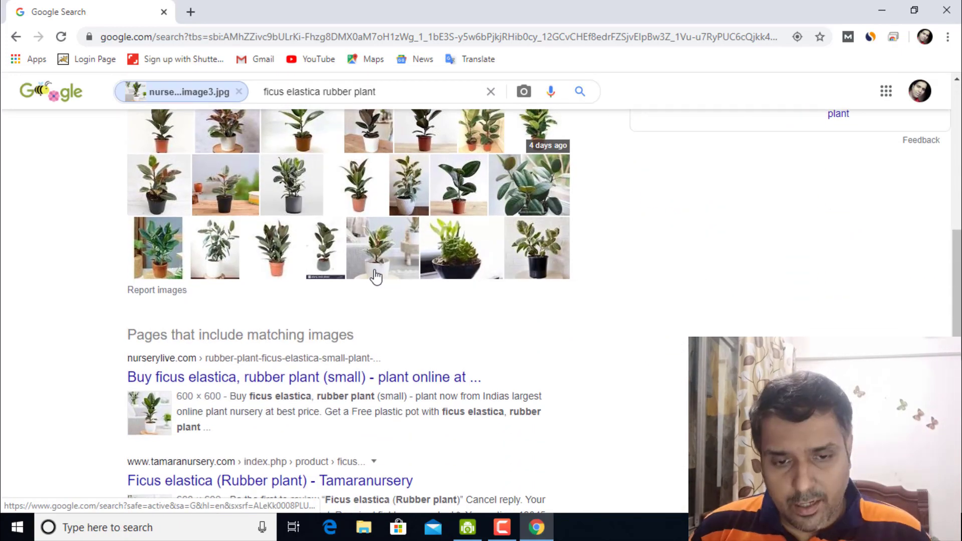
scroll(377, 275, up, 5)
scroll(371, 271, down, 14)
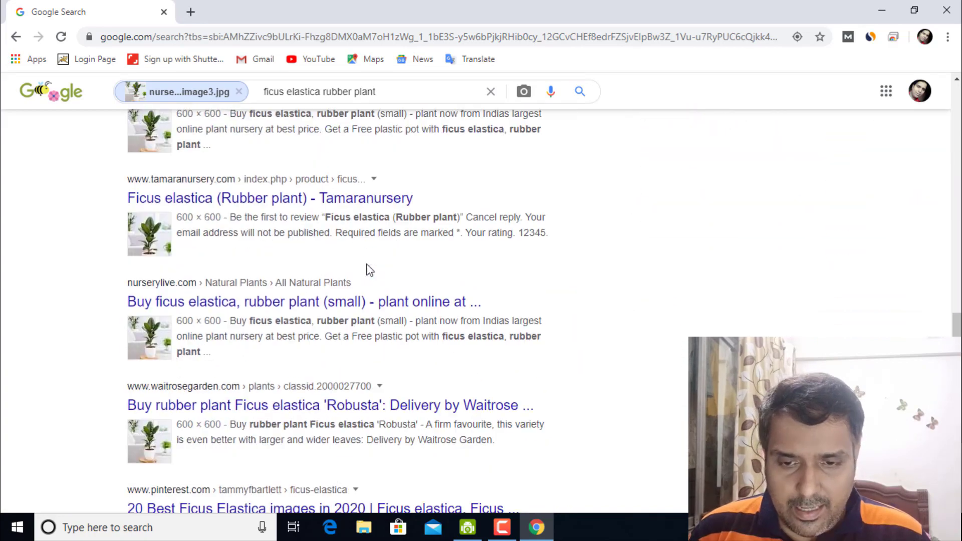
scroll(370, 271, up, 20)
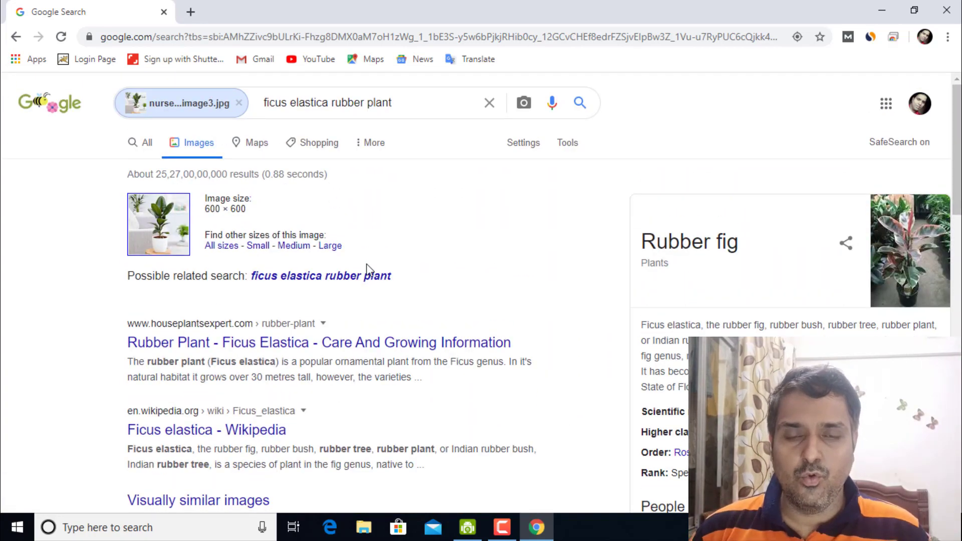
Step: Clear the query and the plant image, search by uploading AsPKmkVT_400x400 from the desktop, and look through the visually similar images
click(491, 107)
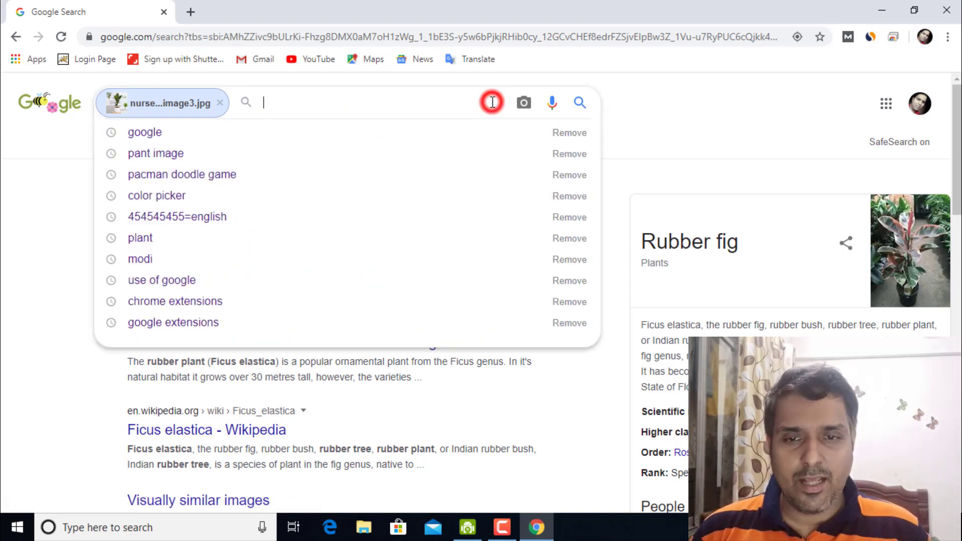
click(219, 102)
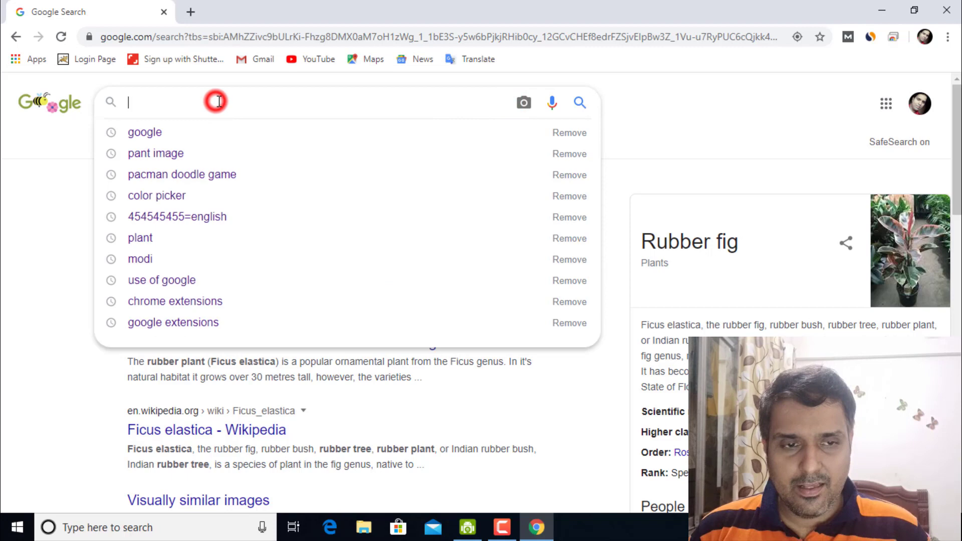
click(525, 104)
click(296, 156)
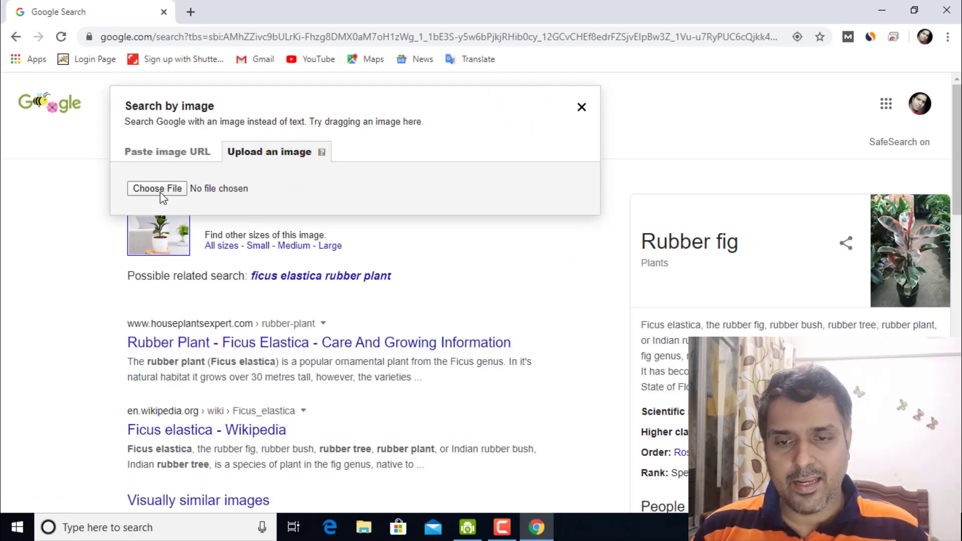
click(160, 189)
click(248, 103)
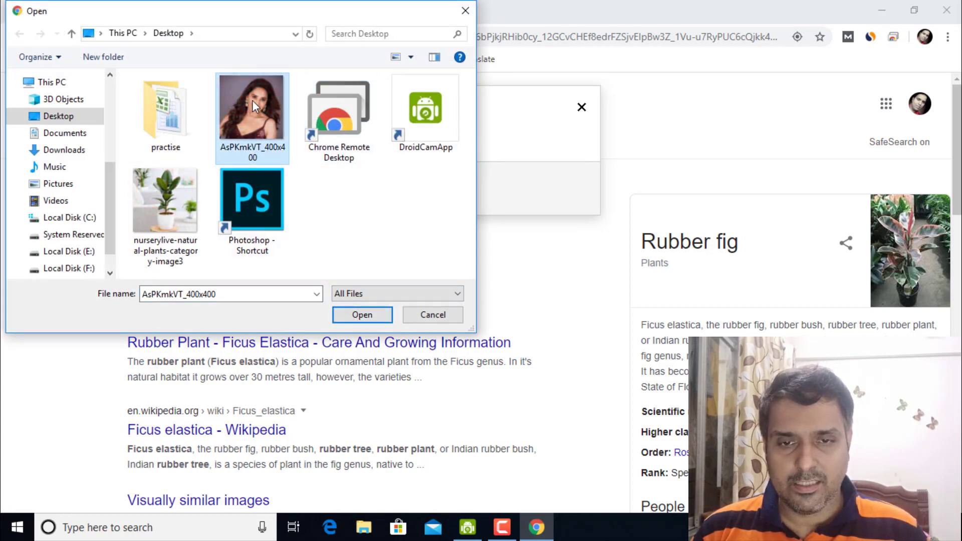
click(364, 315)
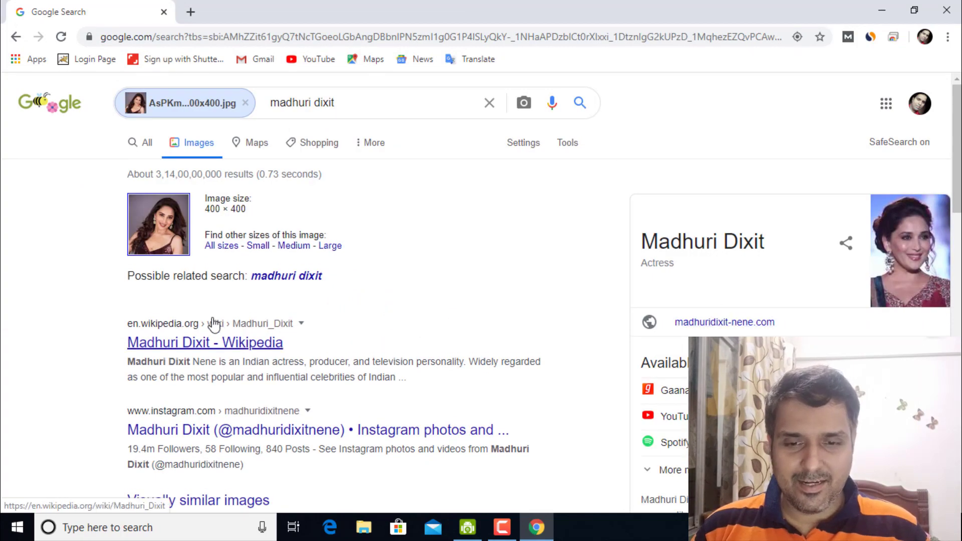
scroll(233, 203, down, 7)
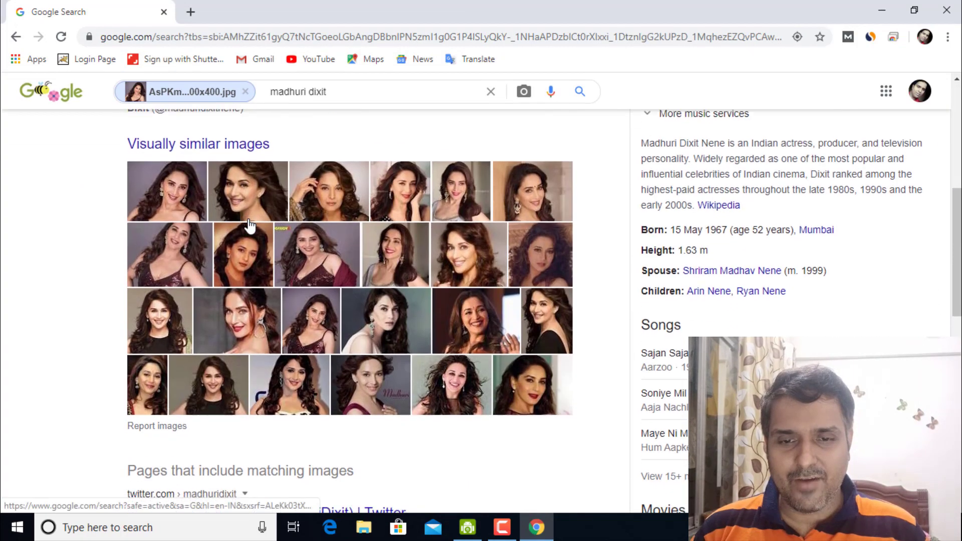
scroll(251, 227, down, 4)
scroll(253, 228, up, 11)
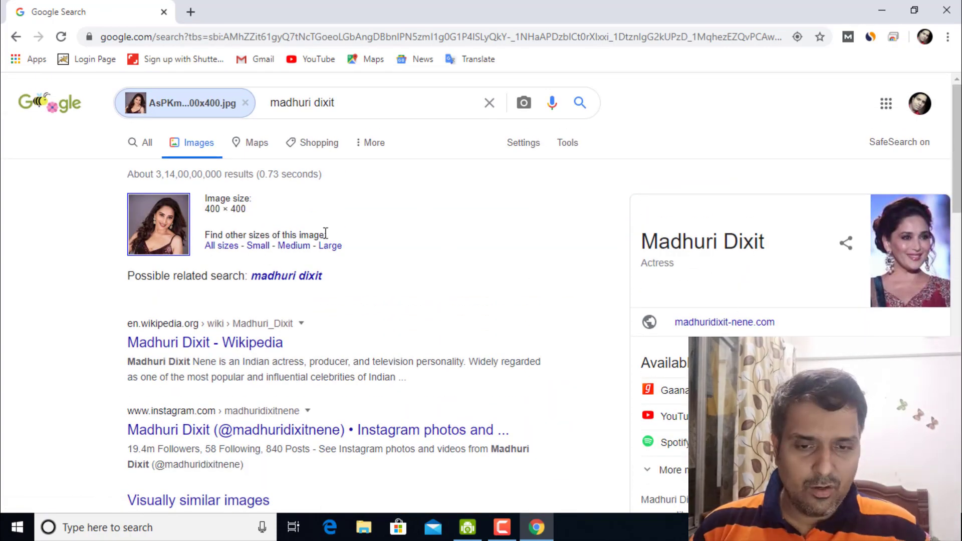
scroll(325, 233, down, 7)
scroll(324, 233, up, 7)
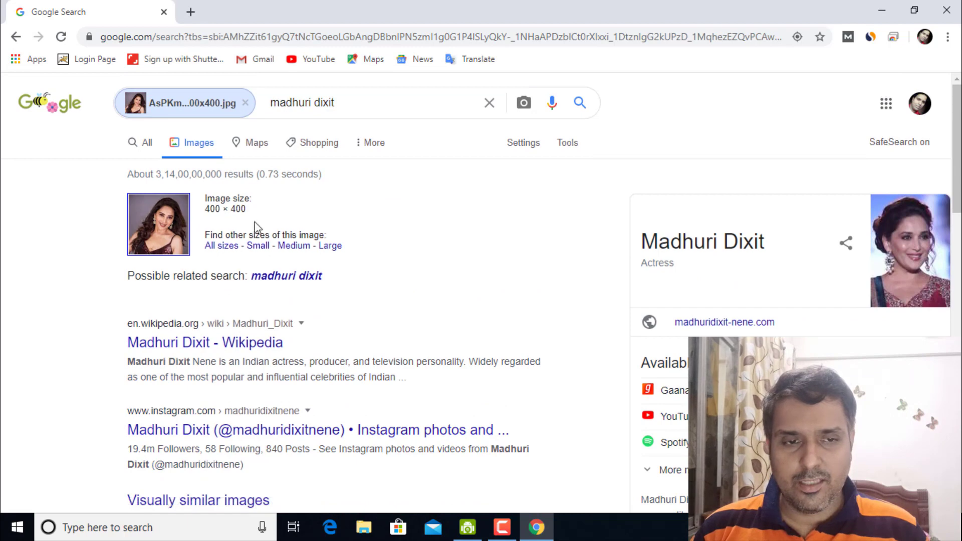
Step: Remove the uploaded image from the search and clear the remaining text query
click(524, 102)
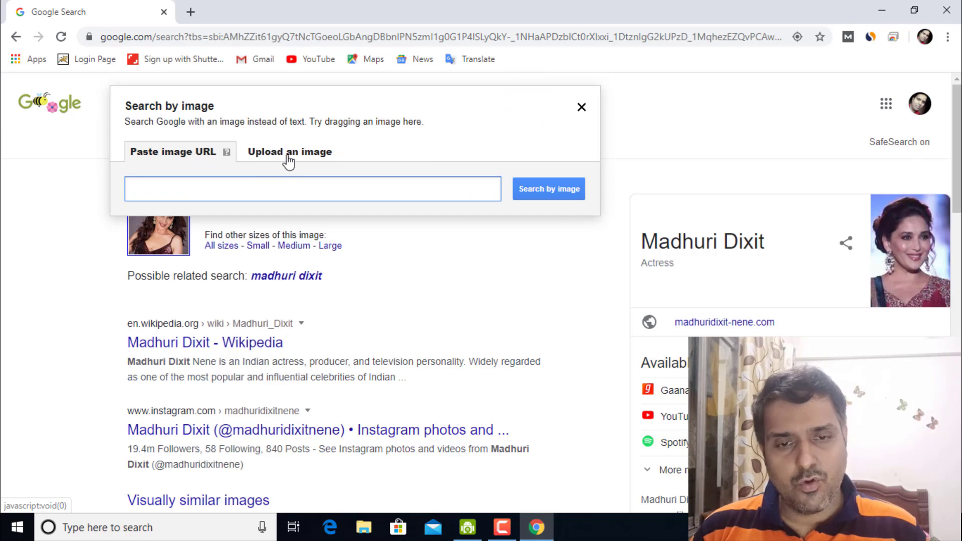
click(581, 109)
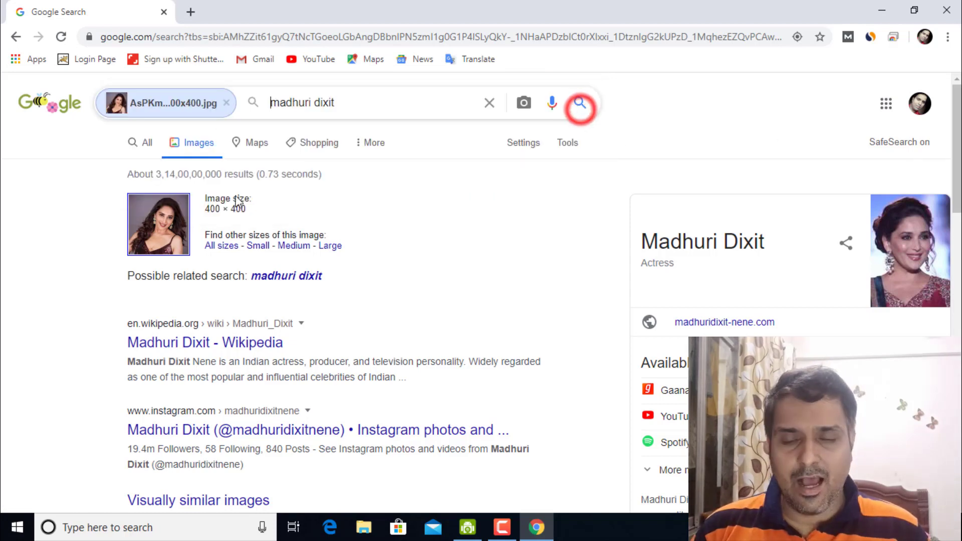
click(229, 104)
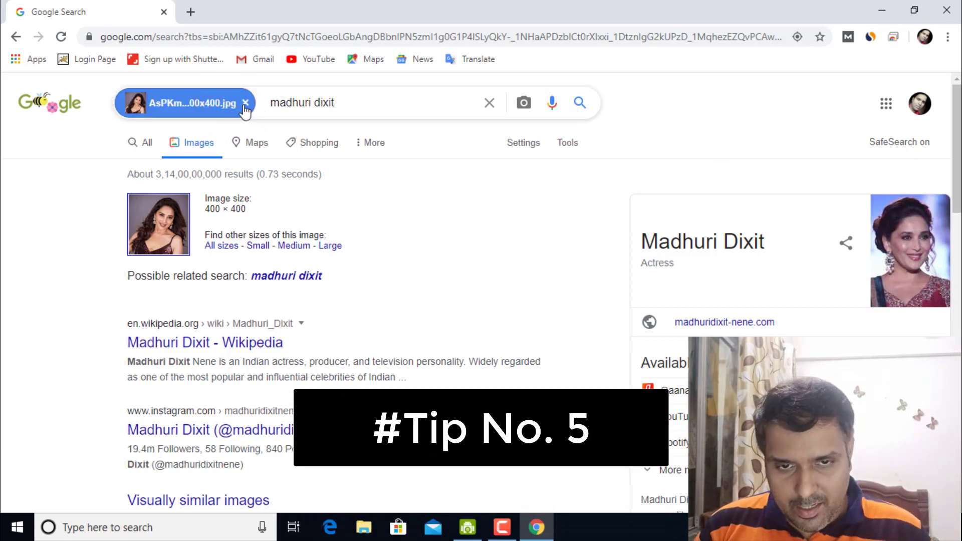
click(245, 103)
click(517, 102)
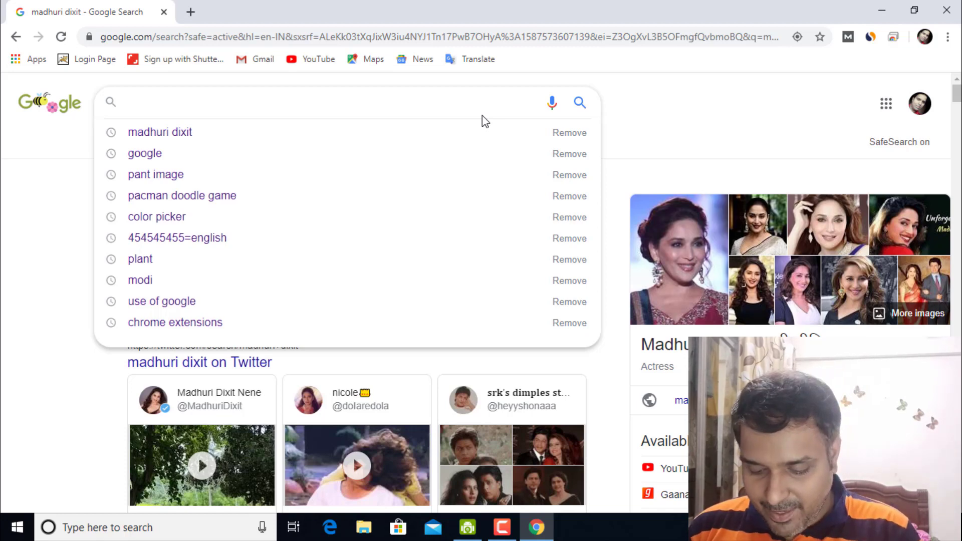
Step: Enter "how to make money online" as the Google search query
text(how )
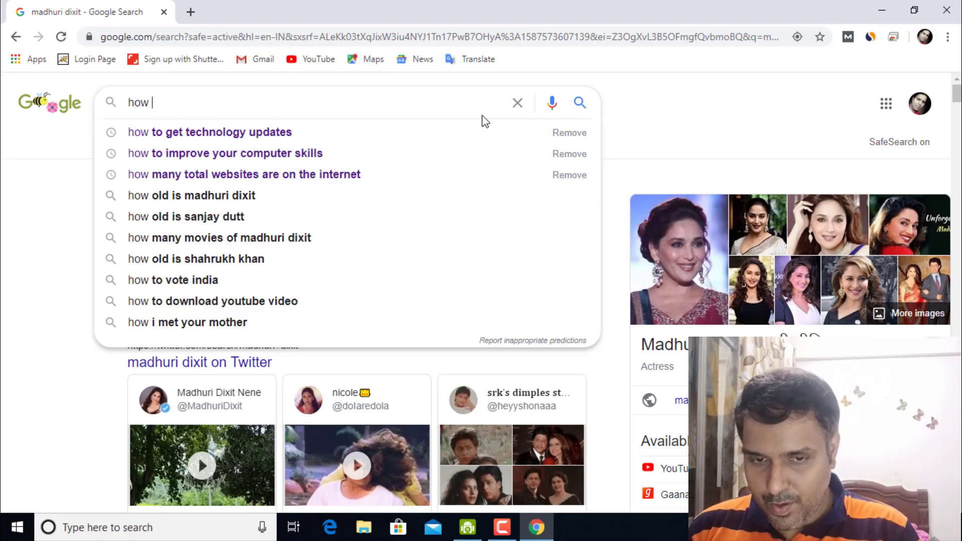
text(to make)
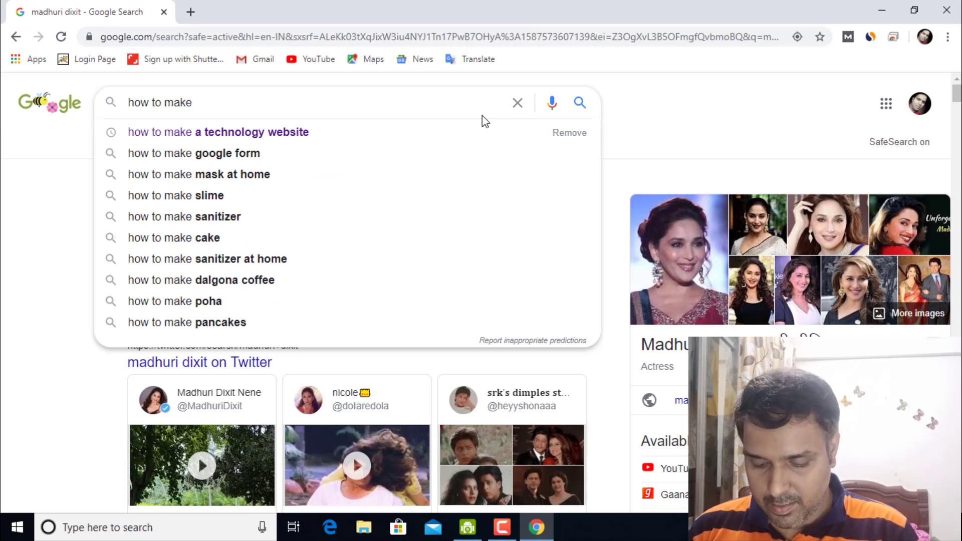
text( money onlin)
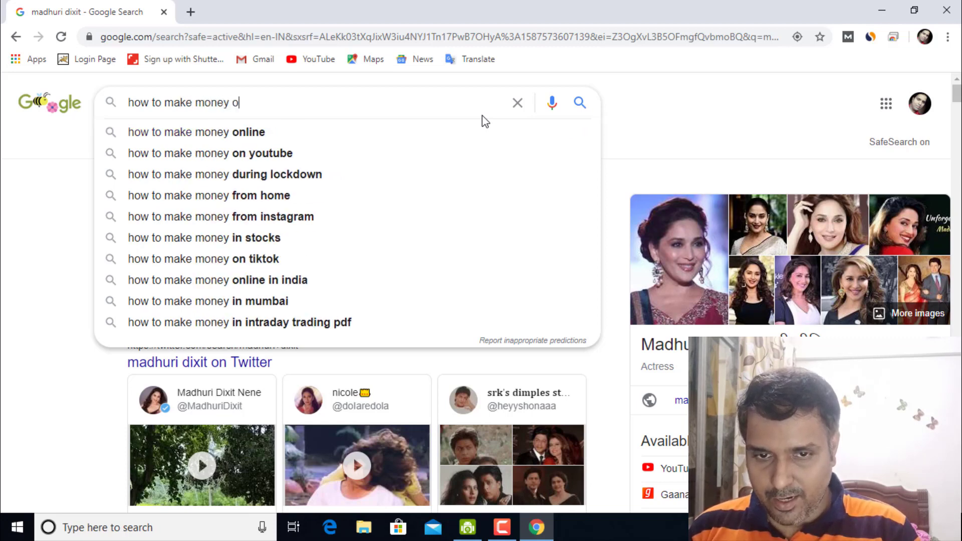
text(e)
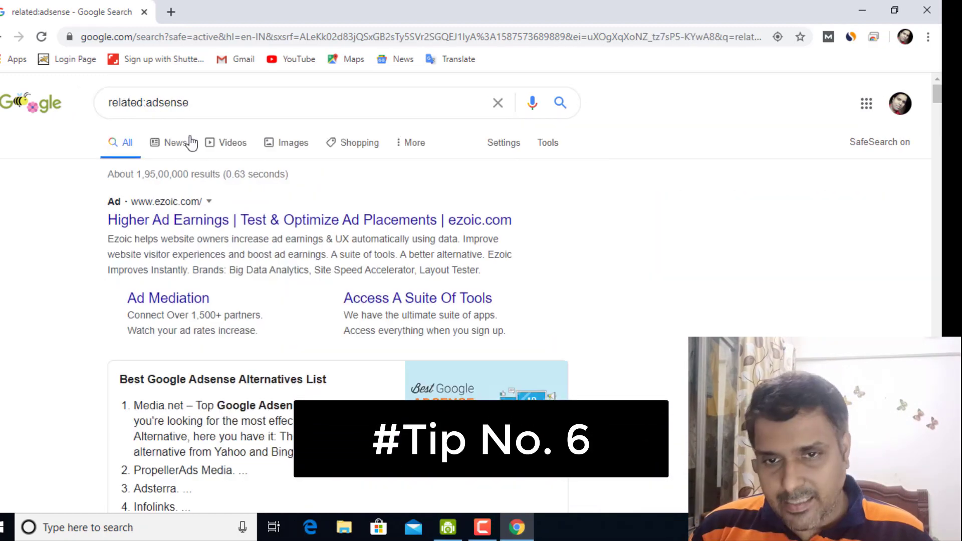
Step: Clear the "related:adsense" query and calculate 12+5*900+1000 in the browser's address bar without running a search
triple_click(204, 98)
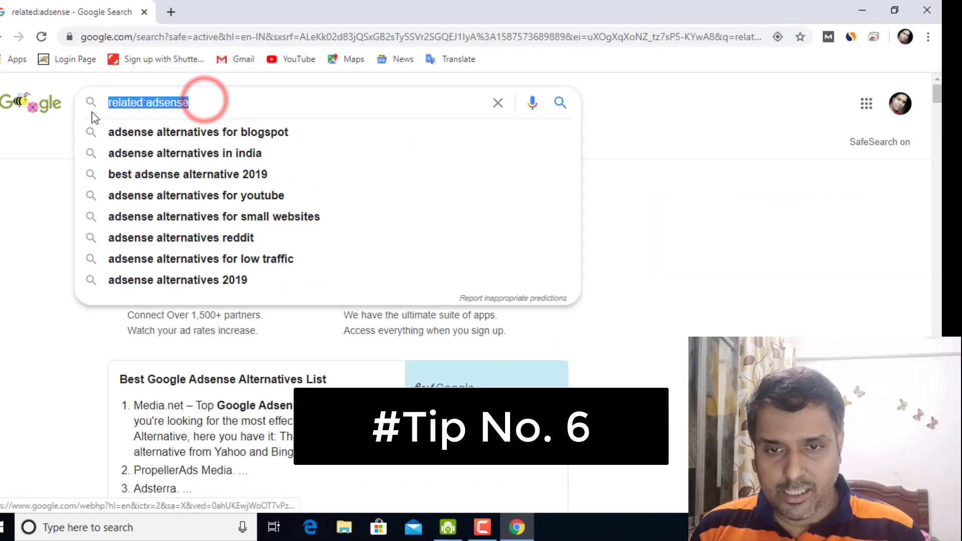
key(BackSpace)
click(234, 36)
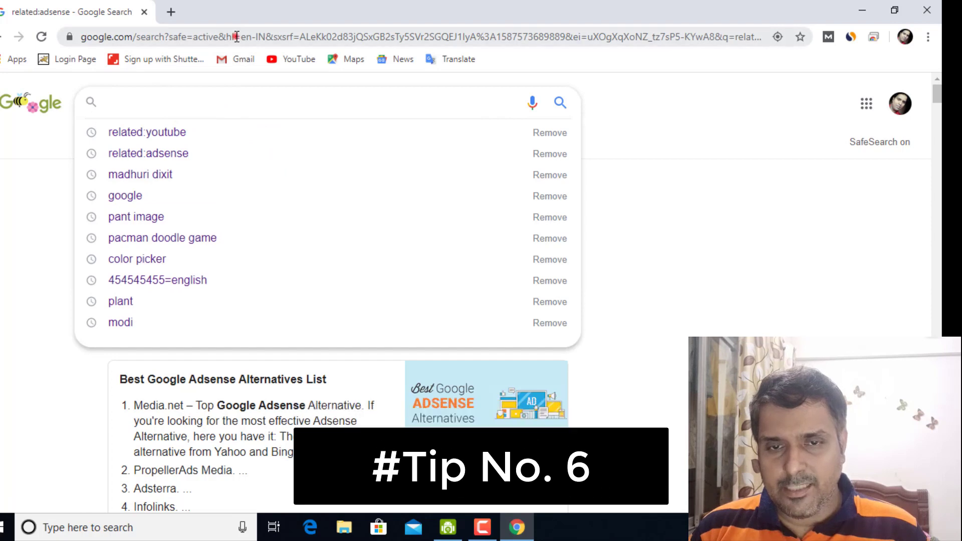
text(1)
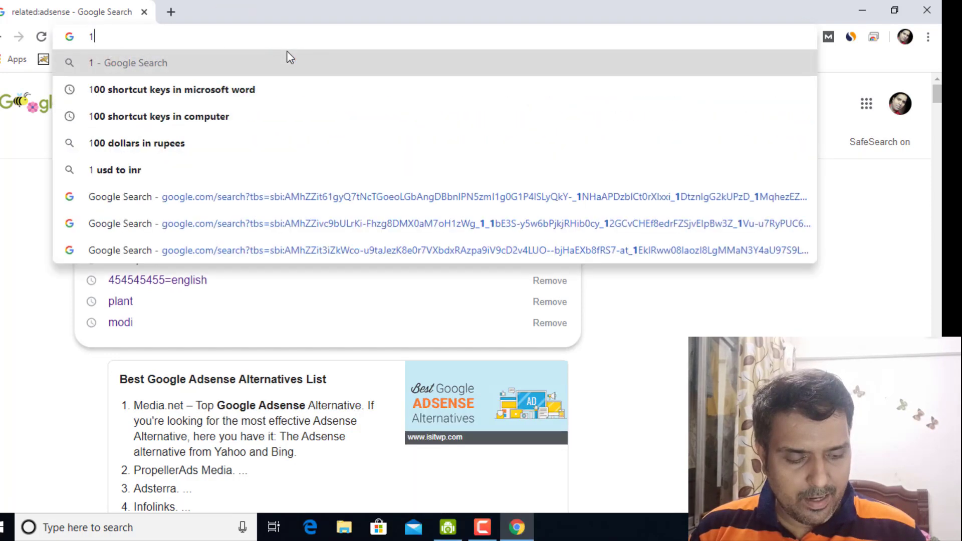
text(2+5)
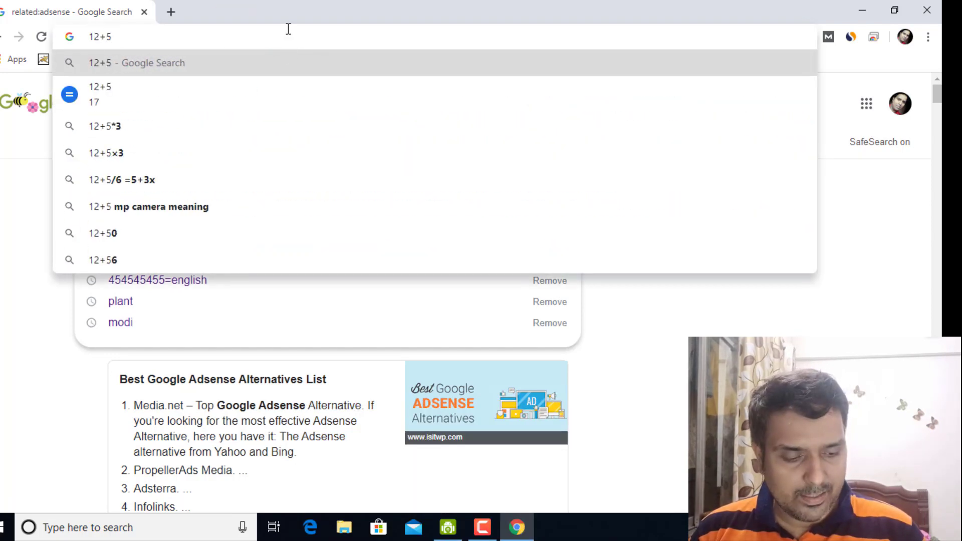
text(*900)
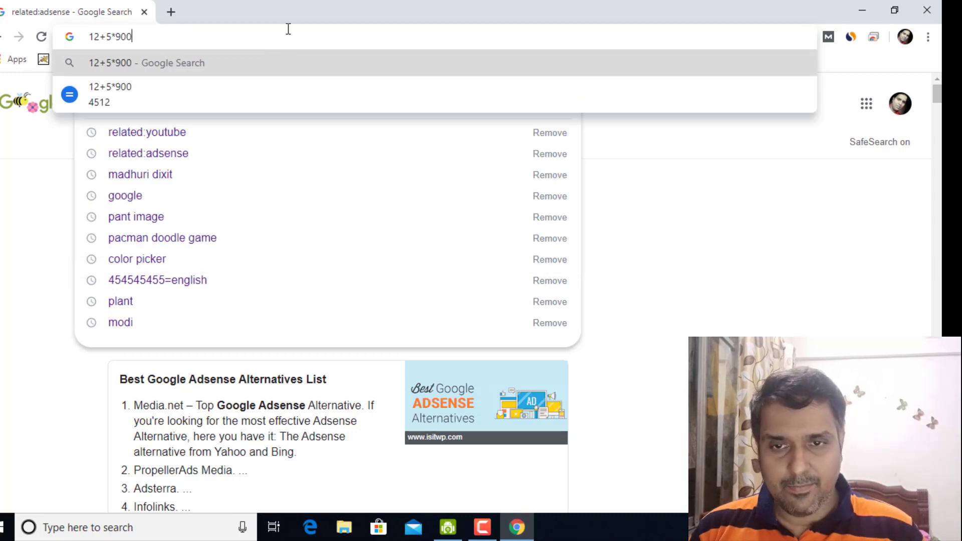
text(+1000)
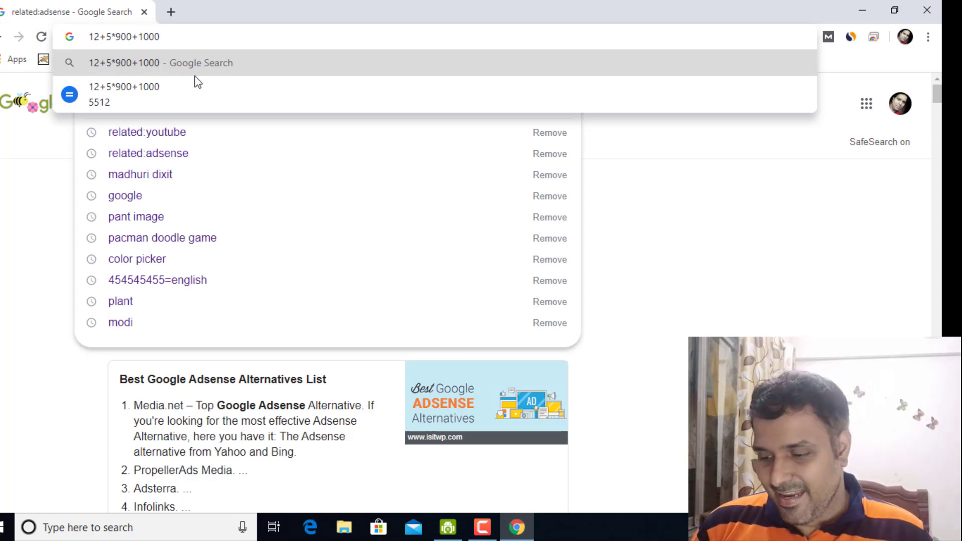
click(728, 270)
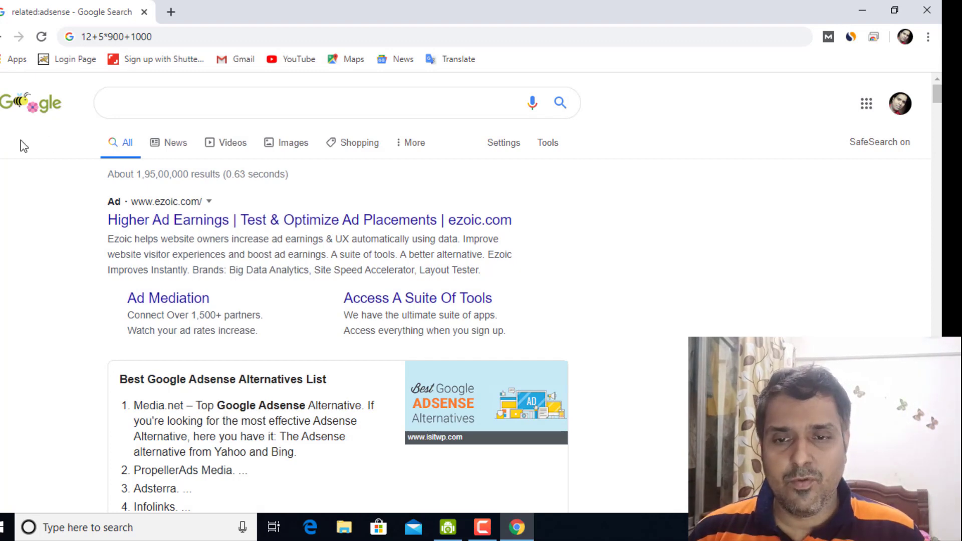
Step: Search Google for "find my device" and open the Find My Device - Google result
click(148, 102)
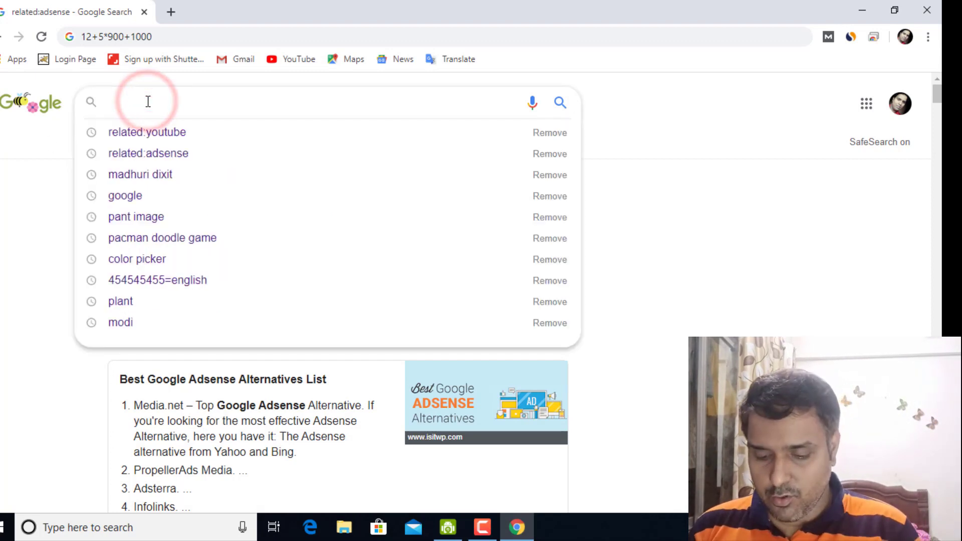
text(find)
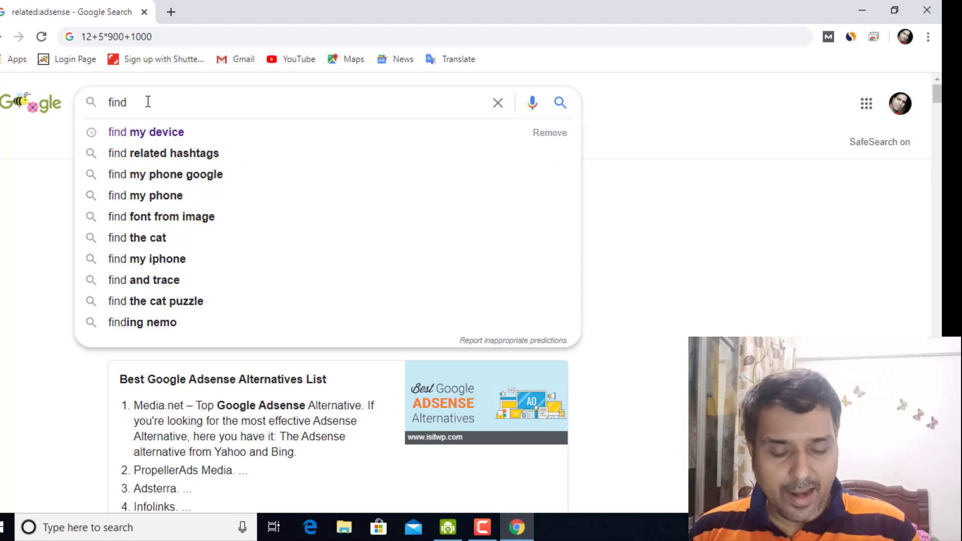
key(Down)
key(Return)
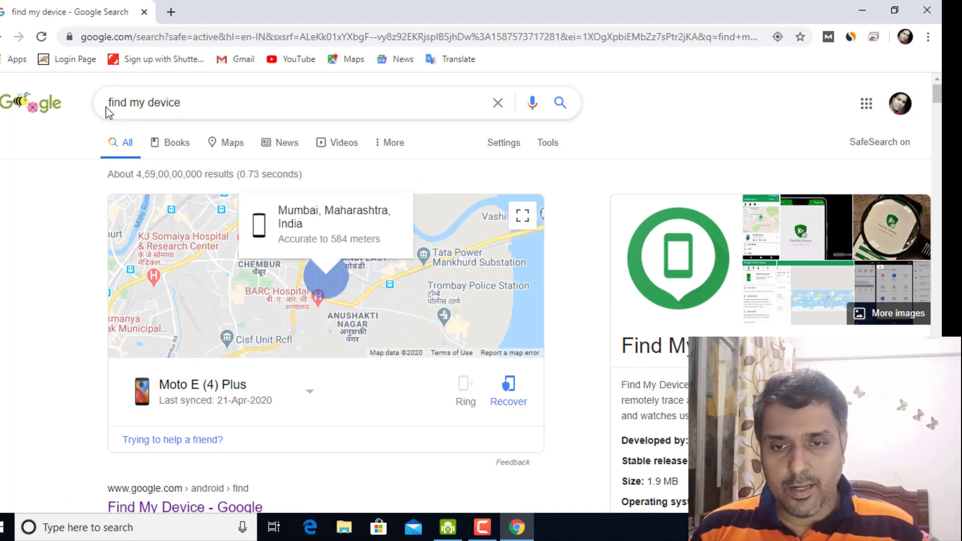
scroll(167, 109, down, 4)
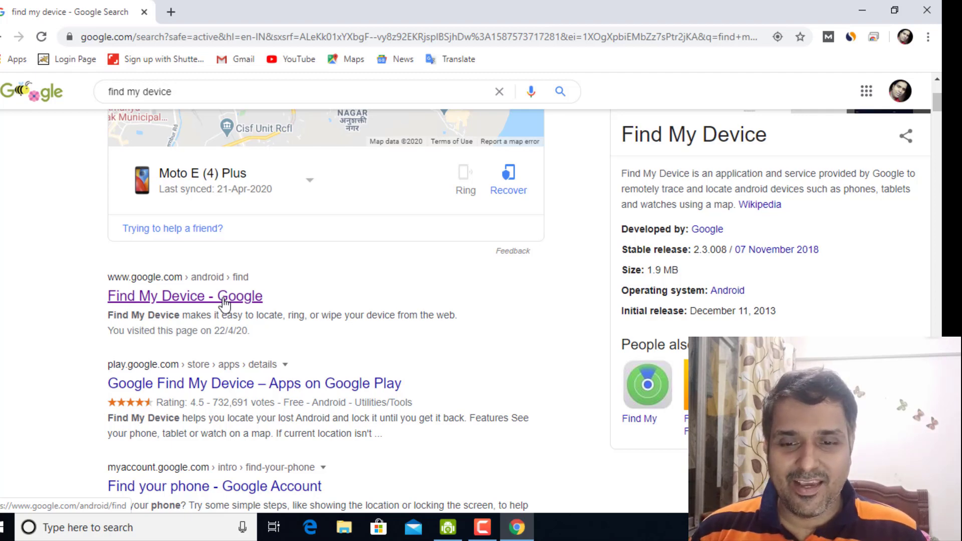
click(149, 301)
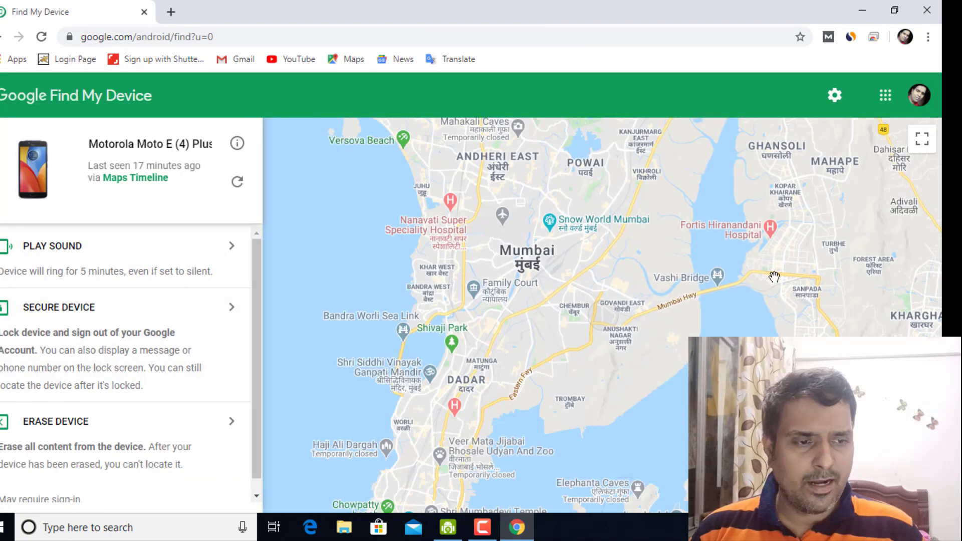
Step: Examine the phone's location on the map and the Play Sound, Secure Device and Erase Device options, and close the browser
scroll(765, 291, down, 1)
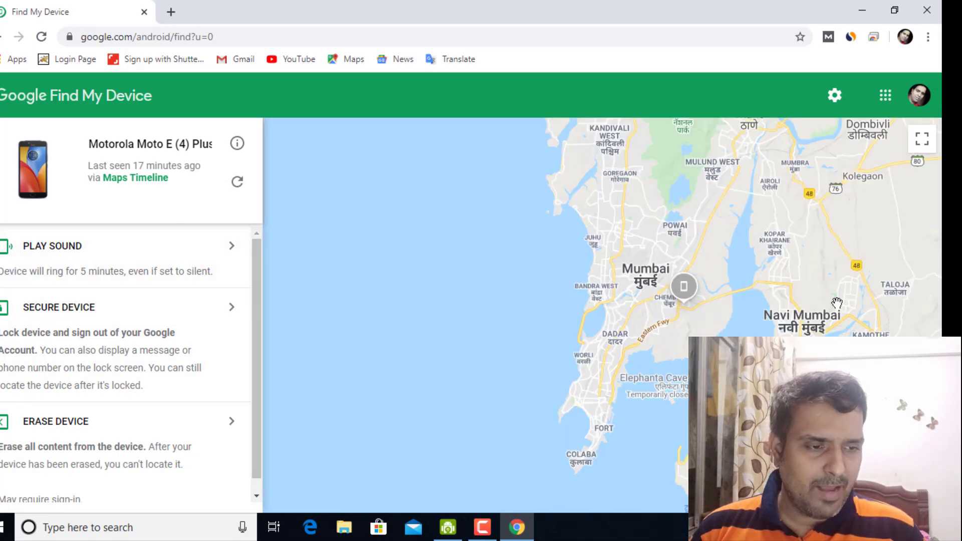
scroll(785, 269, up, 1)
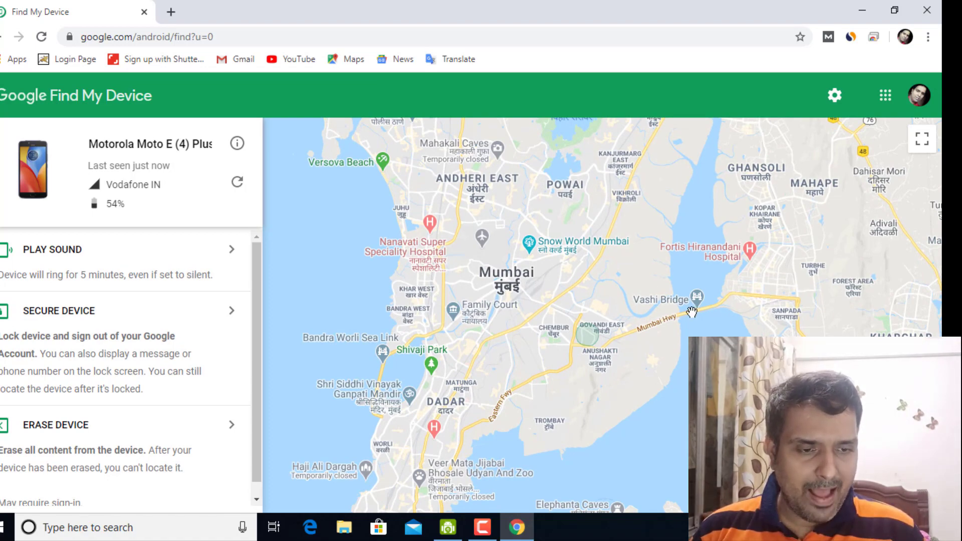
scroll(592, 339, up, 4)
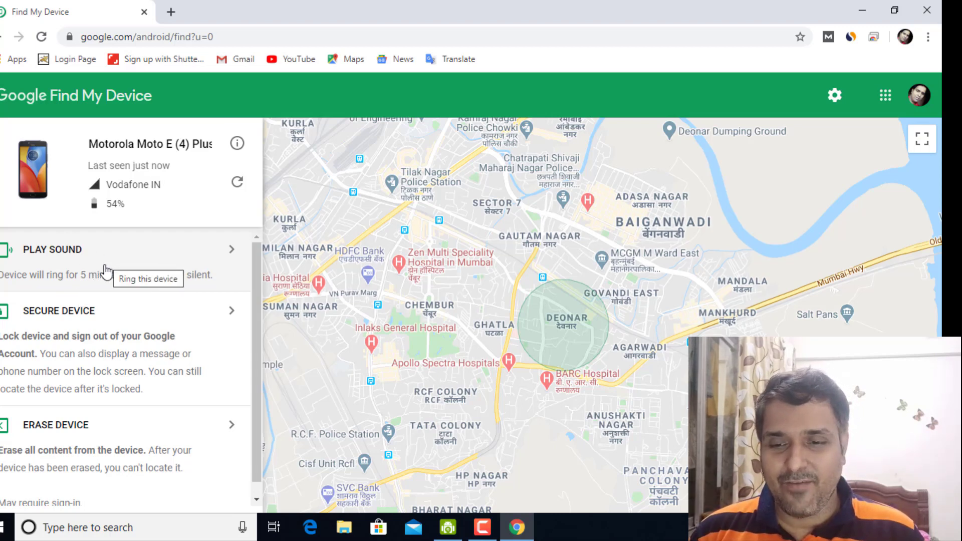
scroll(115, 280, down, 1)
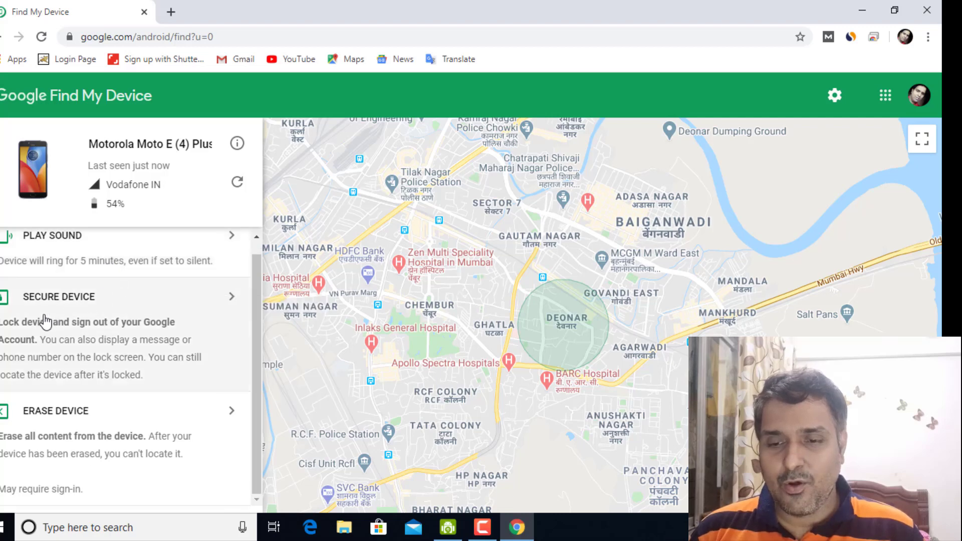
scroll(129, 335, up, 1)
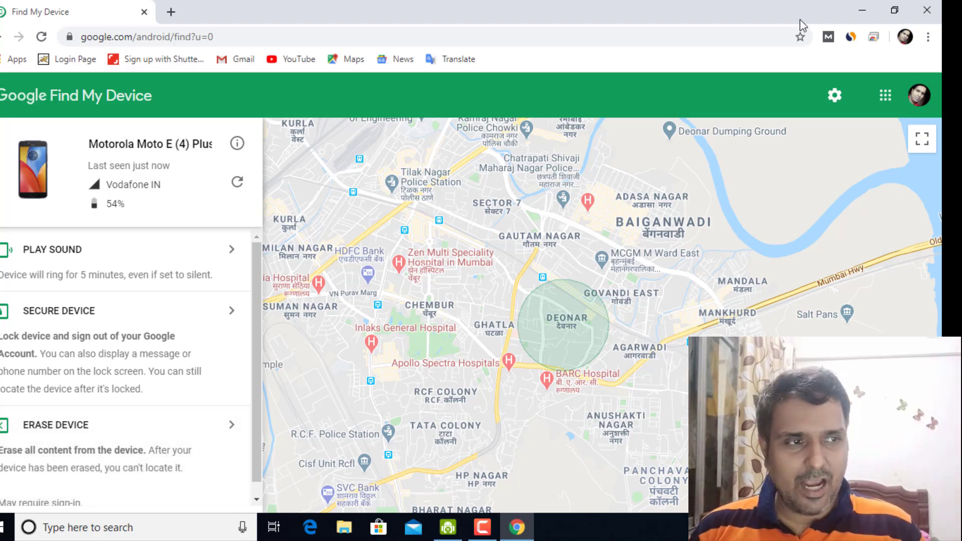
click(926, 10)
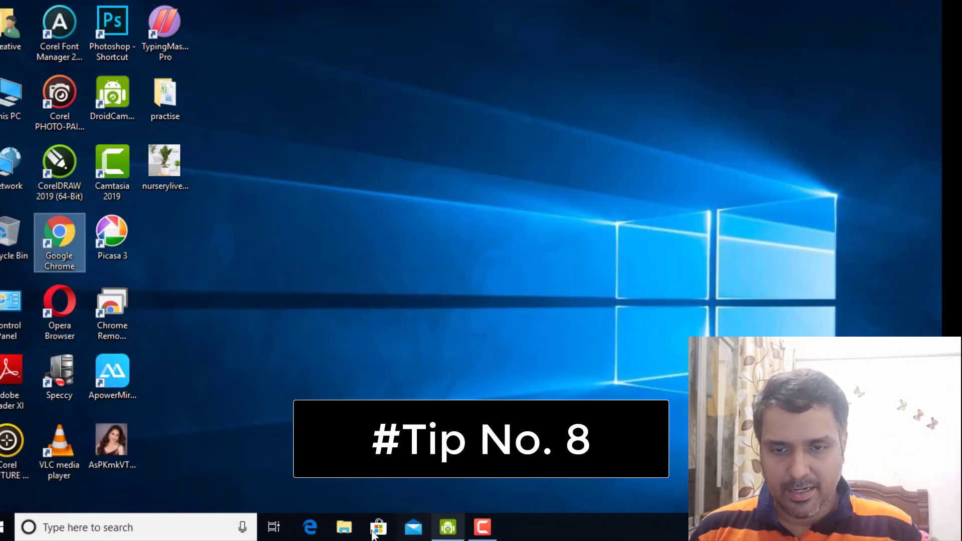
Step: Reopen Google Chrome, search for "computer" and browse the image results
double_click(68, 243)
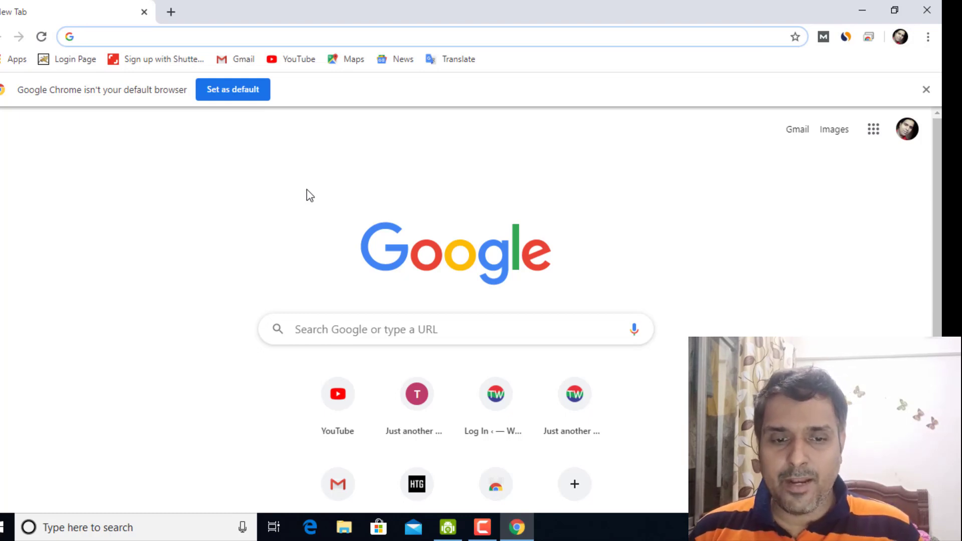
click(347, 331)
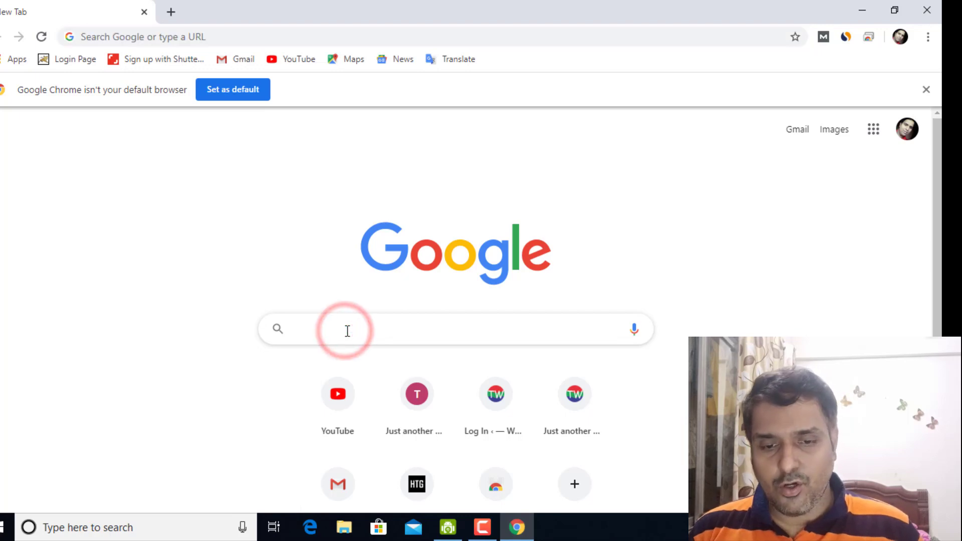
text(computer)
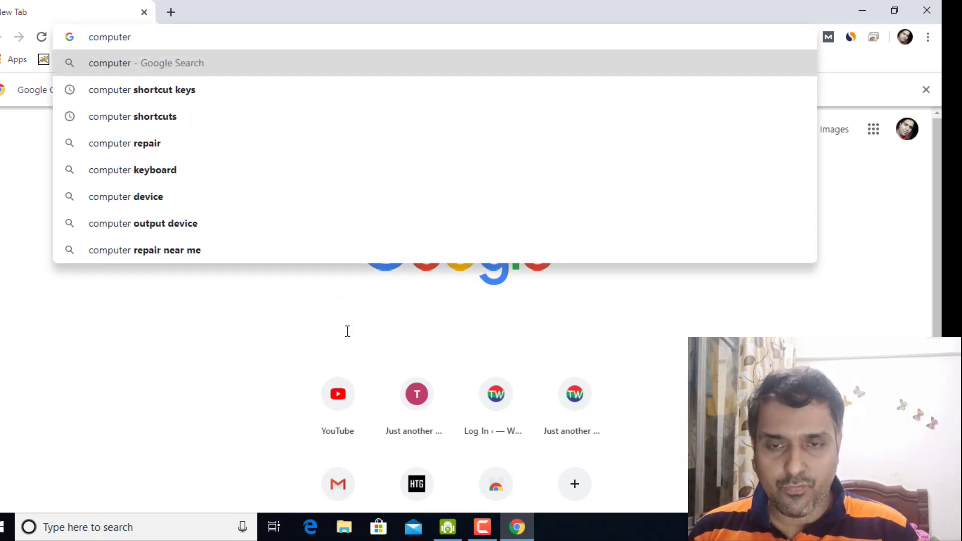
key(Return)
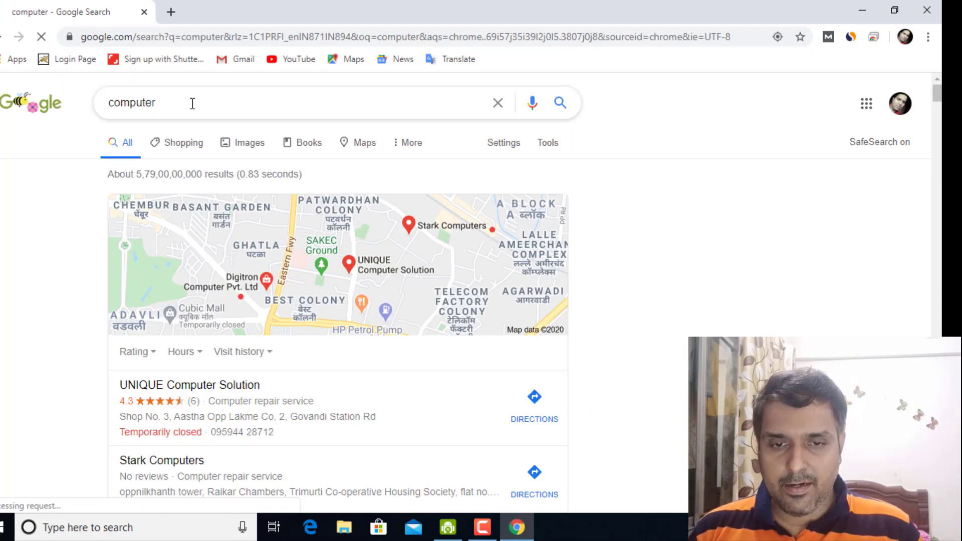
click(244, 145)
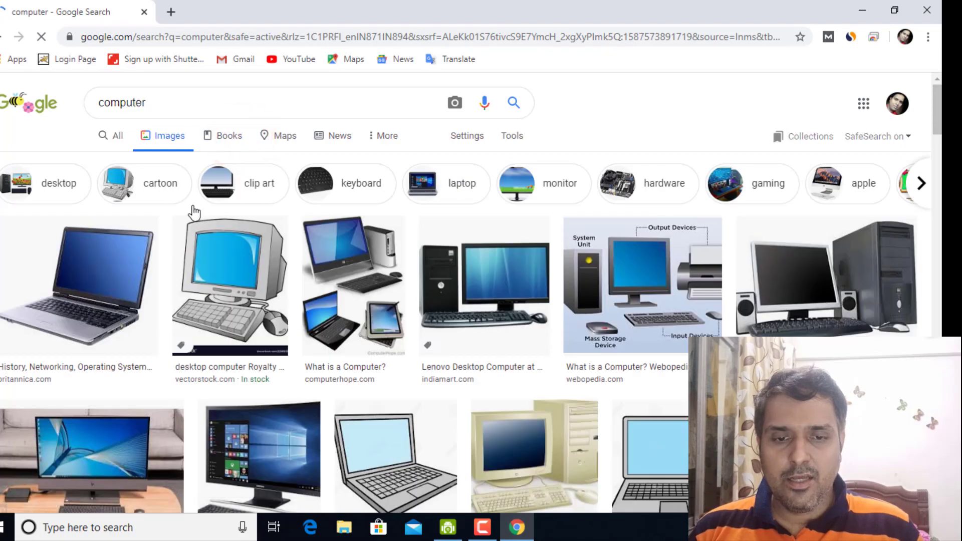
scroll(194, 213, down, 7)
scroll(195, 206, down, 9)
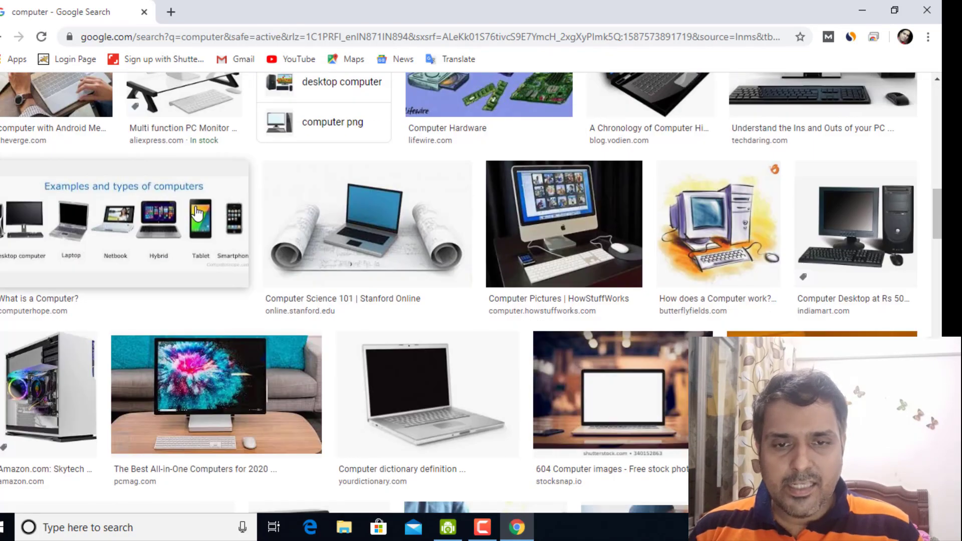
scroll(196, 213, up, 9)
scroll(196, 213, up, 10)
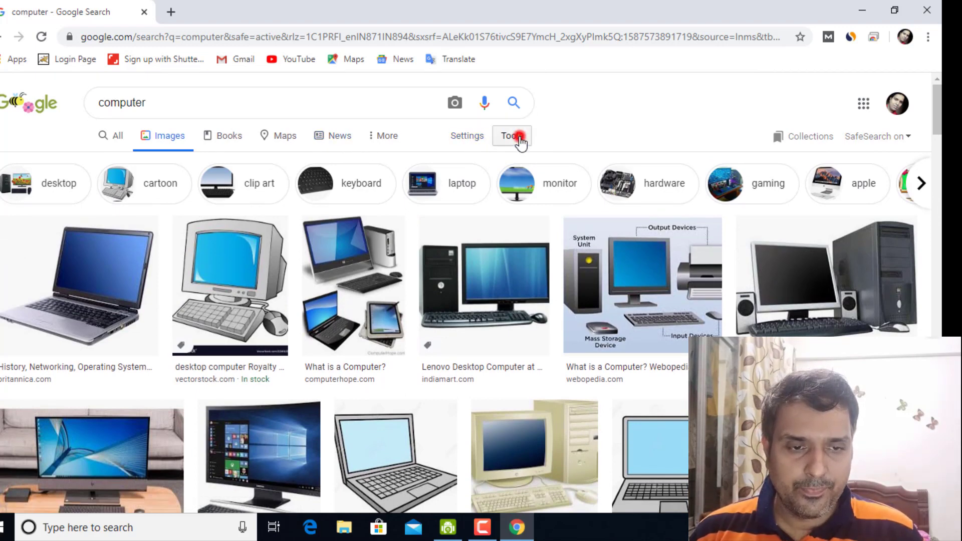
Step: Run an Advanced Image Search for "computer" with usage rights set to "free to use, share or modify, even commercially"
click(520, 142)
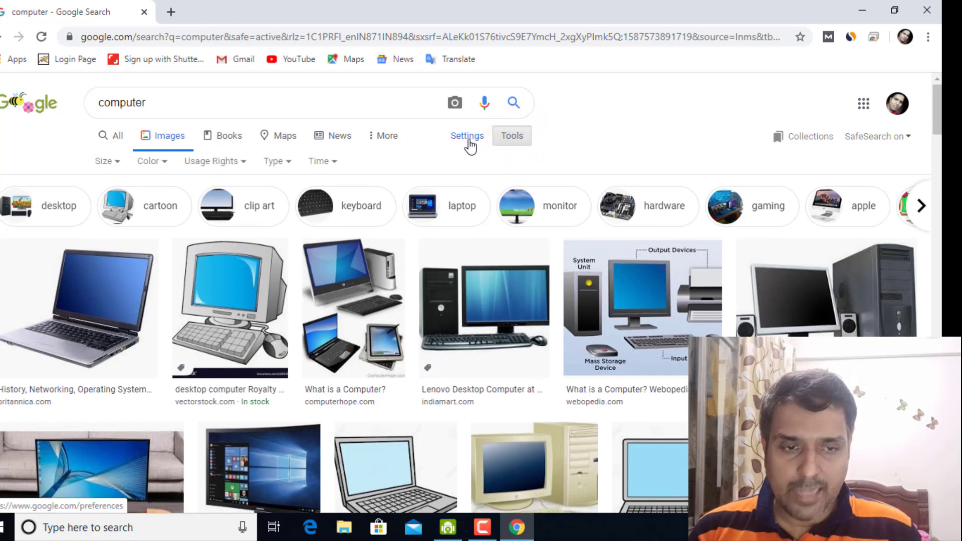
click(468, 145)
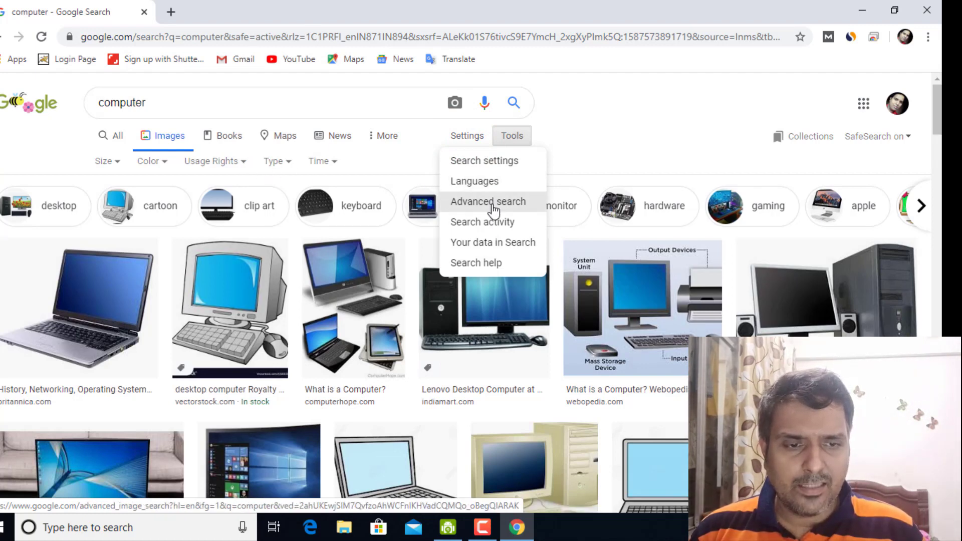
click(492, 205)
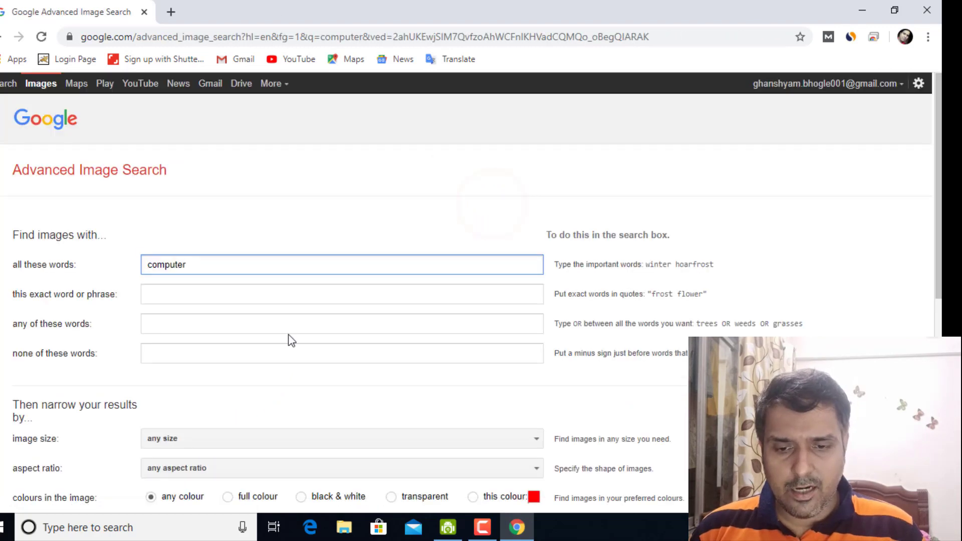
scroll(290, 335, down, 4)
scroll(290, 330, down, 4)
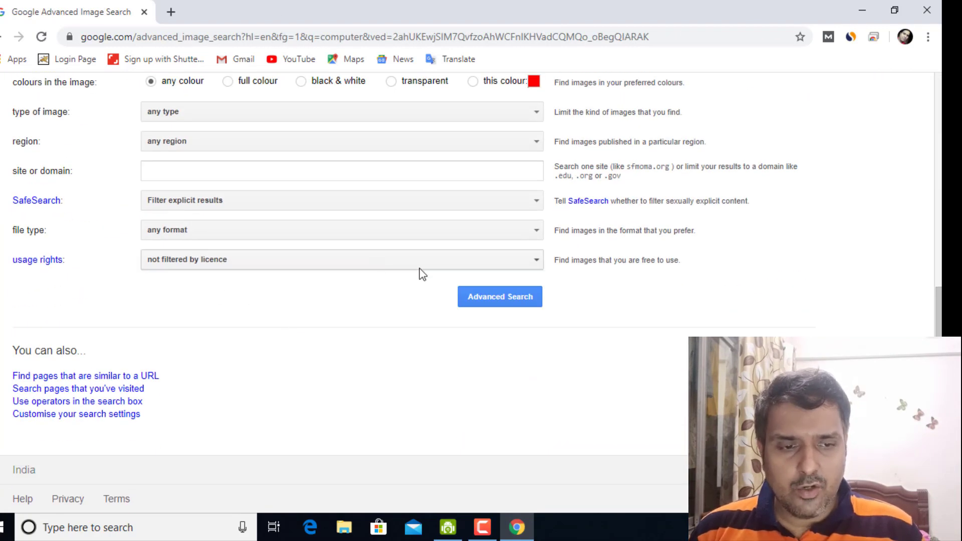
click(536, 261)
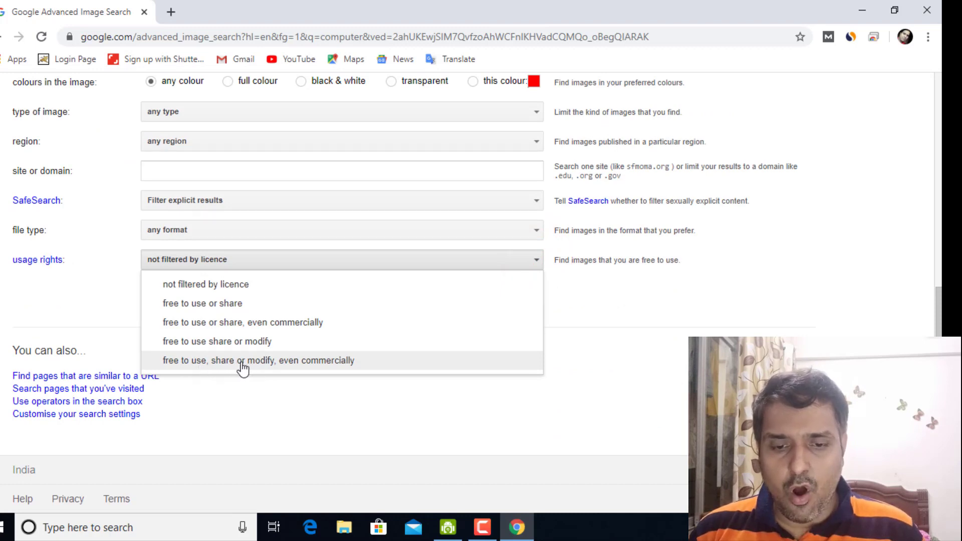
click(287, 364)
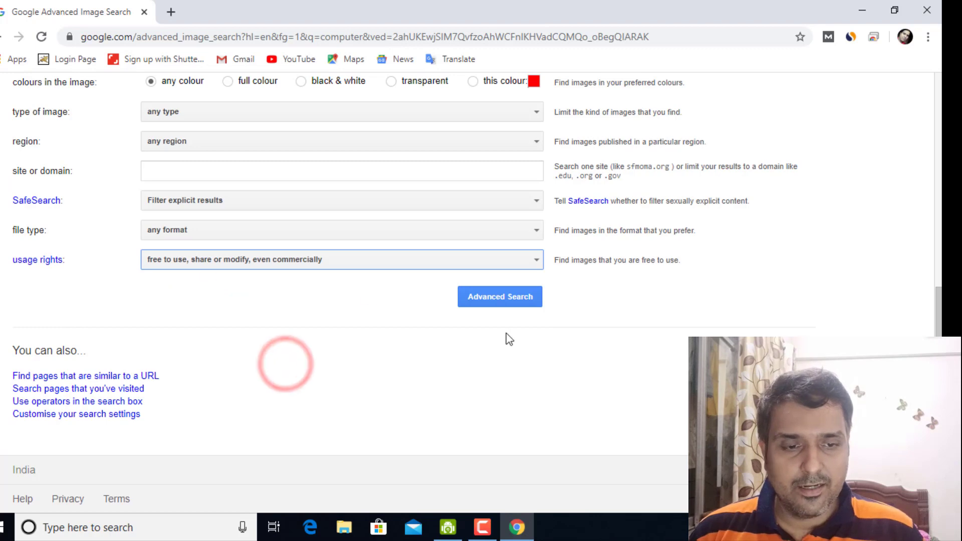
click(492, 303)
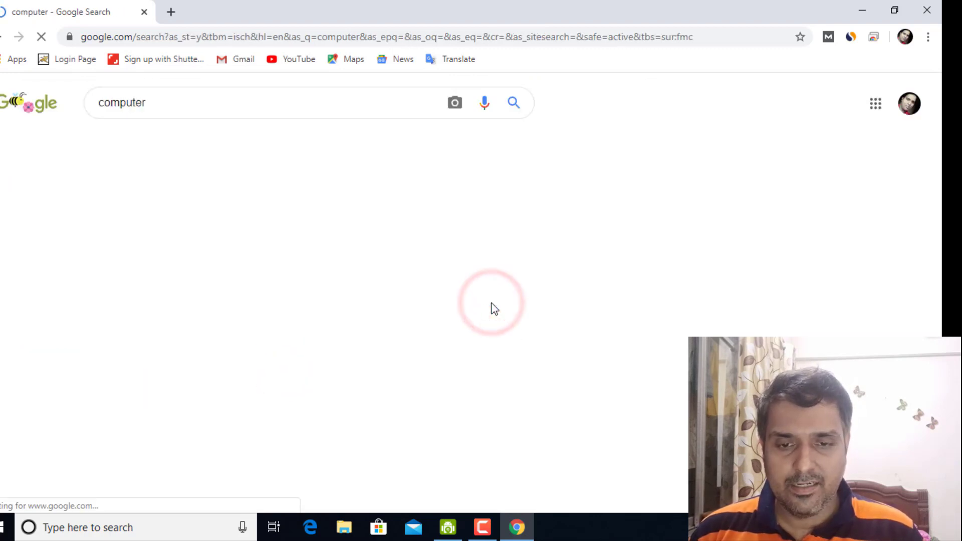
Step: Look through the licence-filtered computer images and review the available usage rights filter options
scroll(403, 307, down, 8)
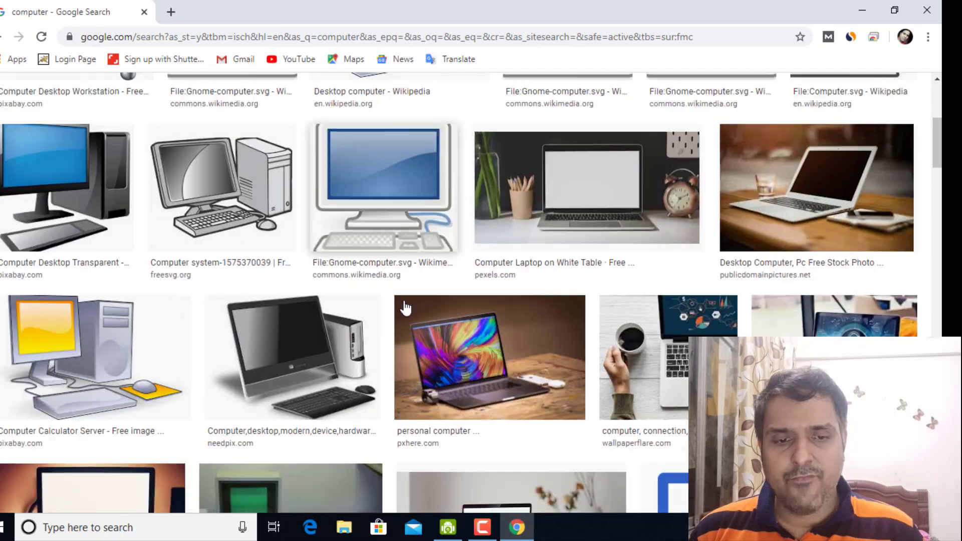
scroll(405, 307, down, 3)
scroll(404, 307, up, 10)
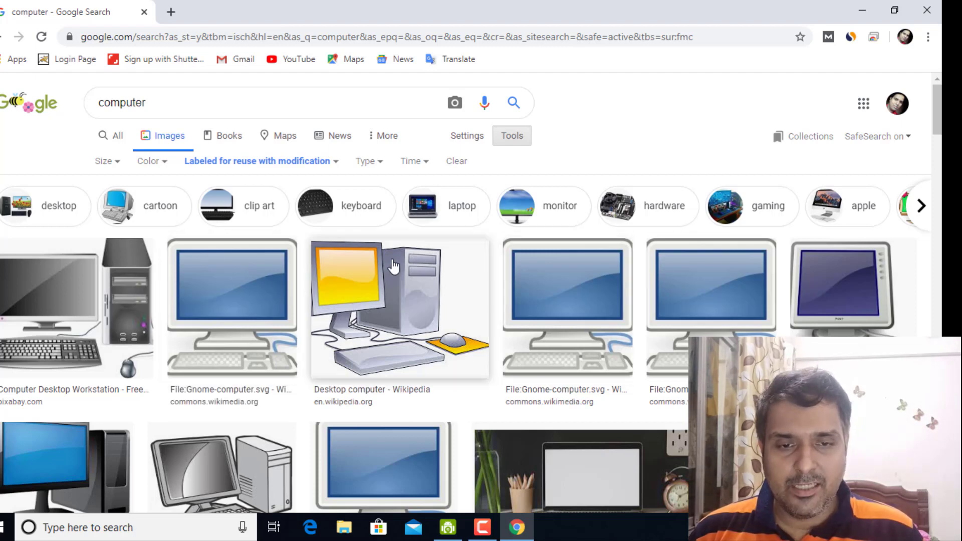
click(335, 161)
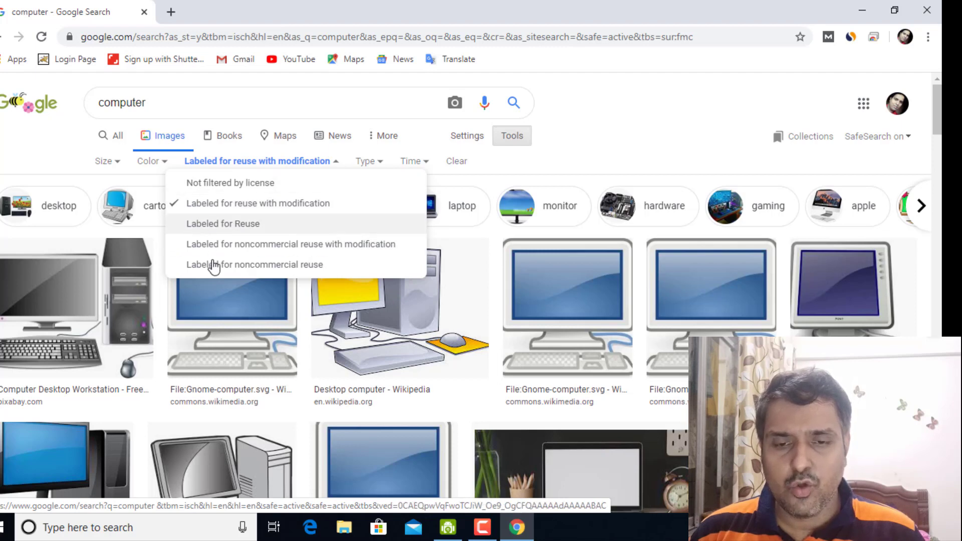
click(591, 122)
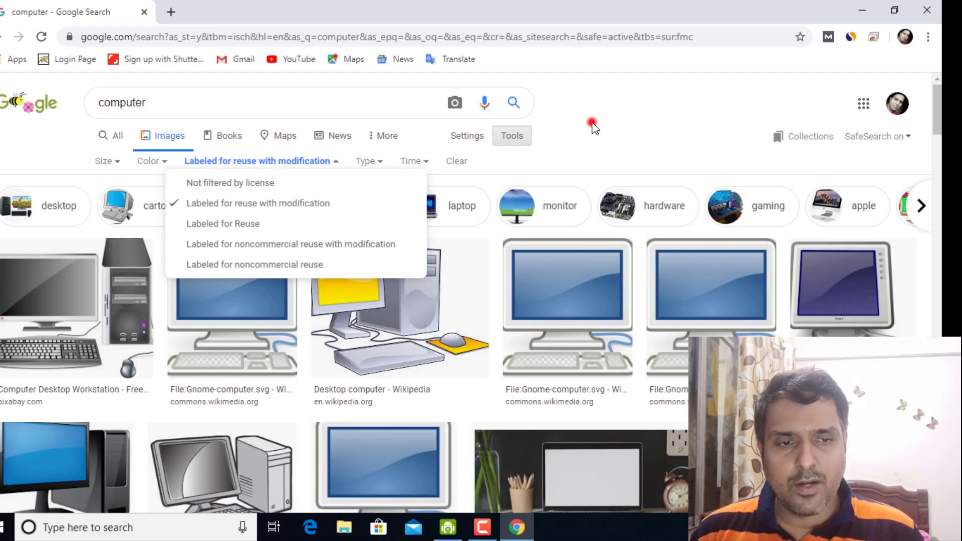
Step: Reopen Advanced Image Search and rerun the "computer" search with the same usage rights
click(519, 140)
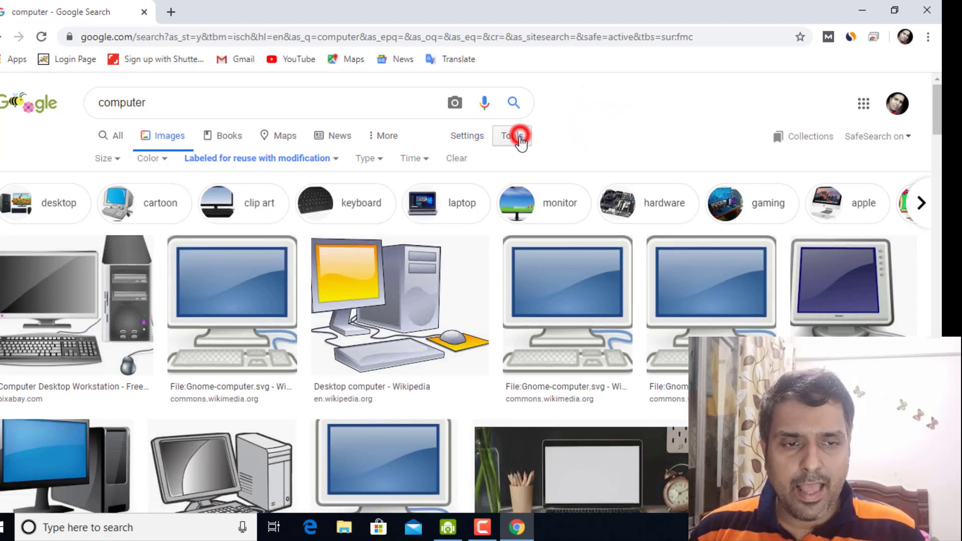
click(519, 143)
click(469, 140)
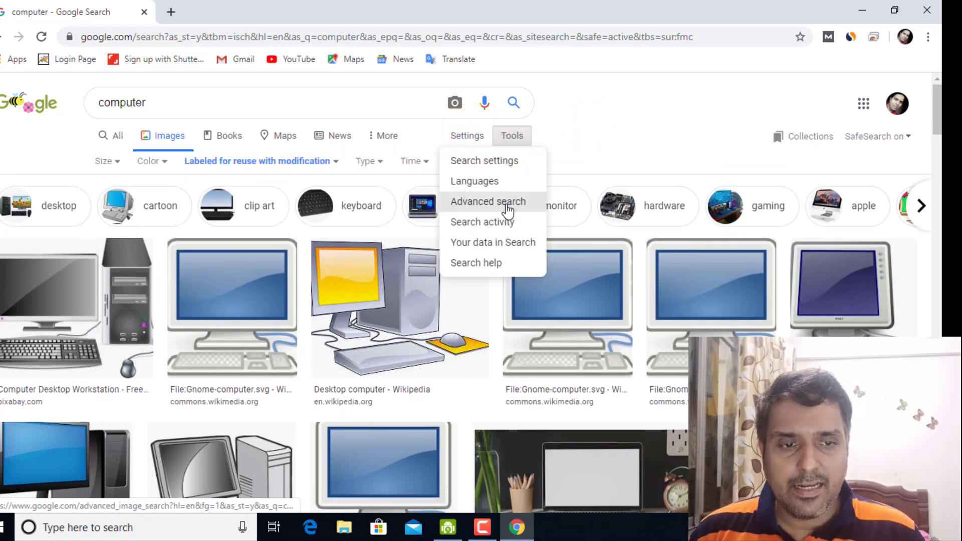
click(507, 204)
scroll(261, 359, down, 8)
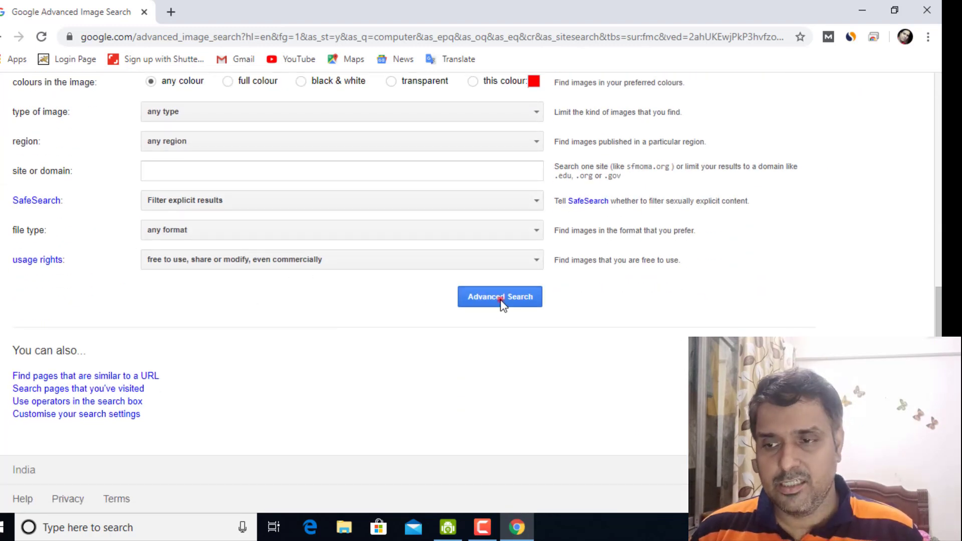
click(500, 297)
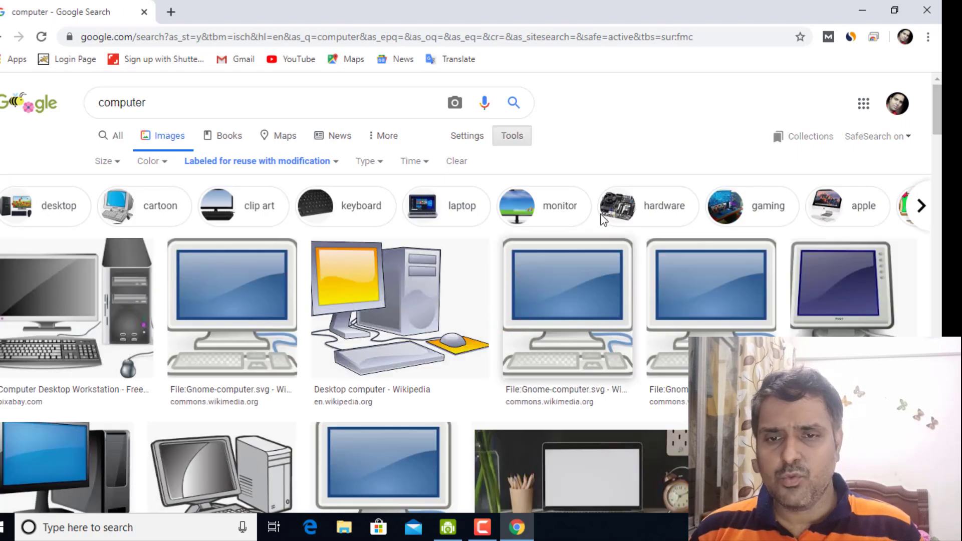
Step: Search for "kaise ho in english" in place of the computer query and show all web results for the translation
double_click(163, 102)
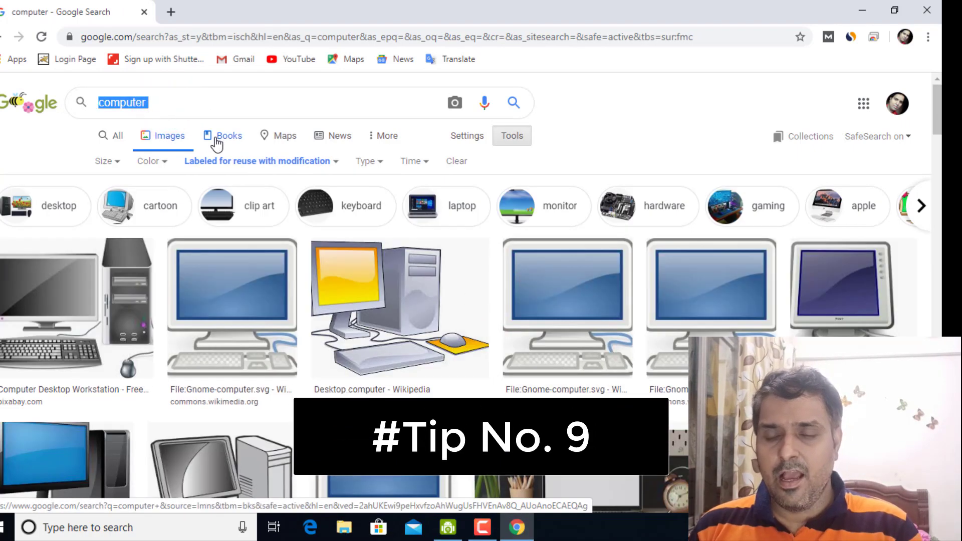
key(BackSpace)
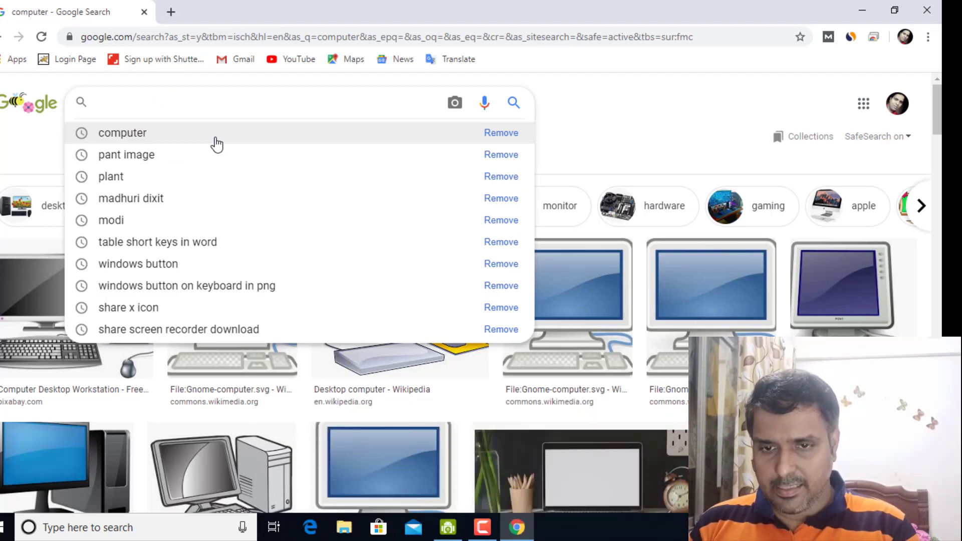
text(kaise h)
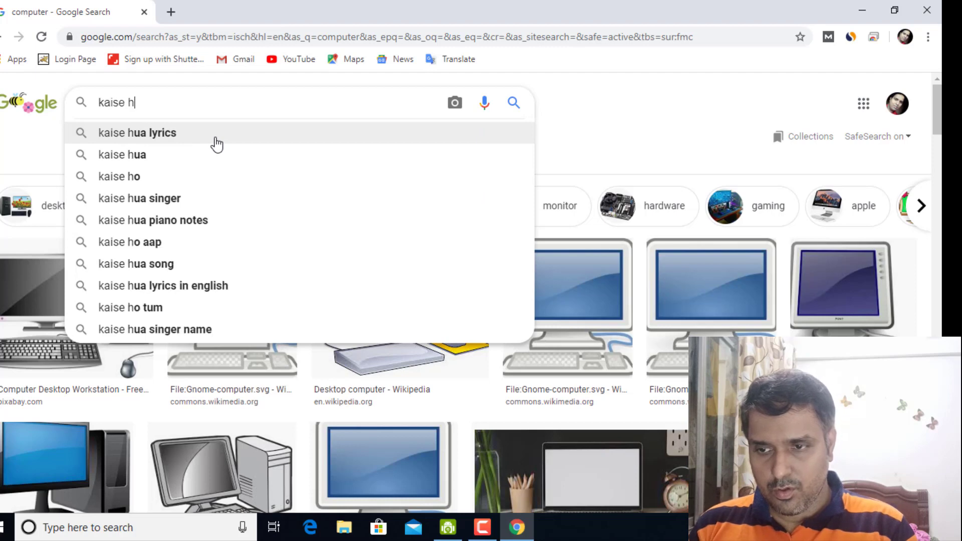
text(o )
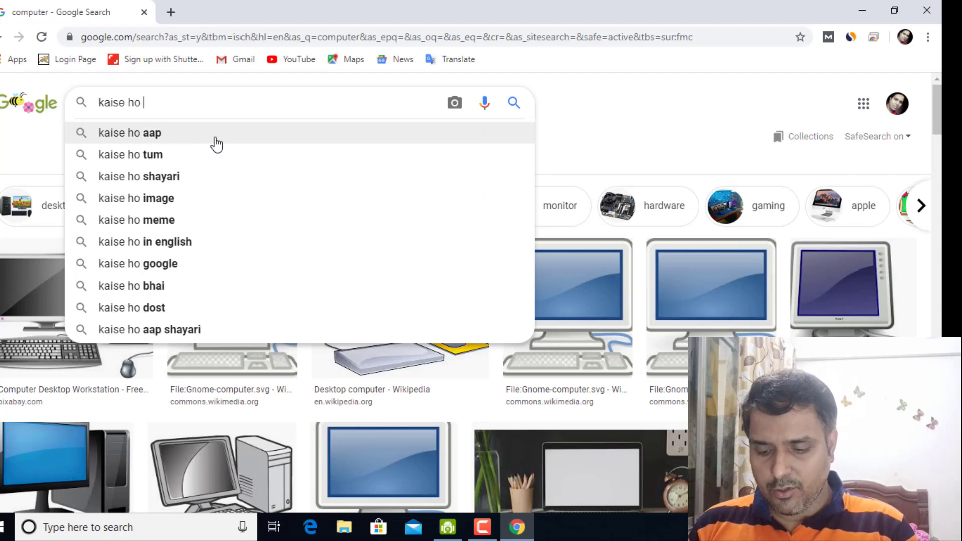
text(in english)
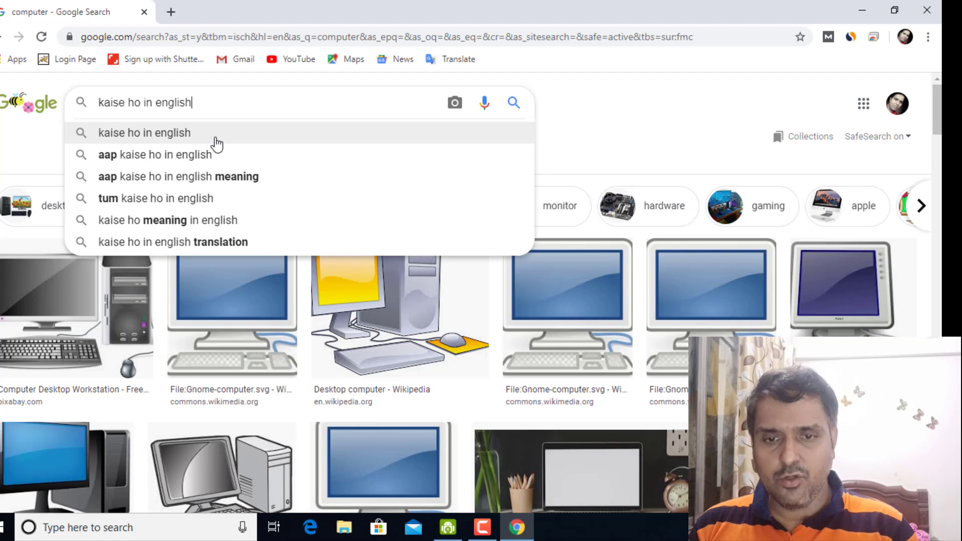
click(217, 144)
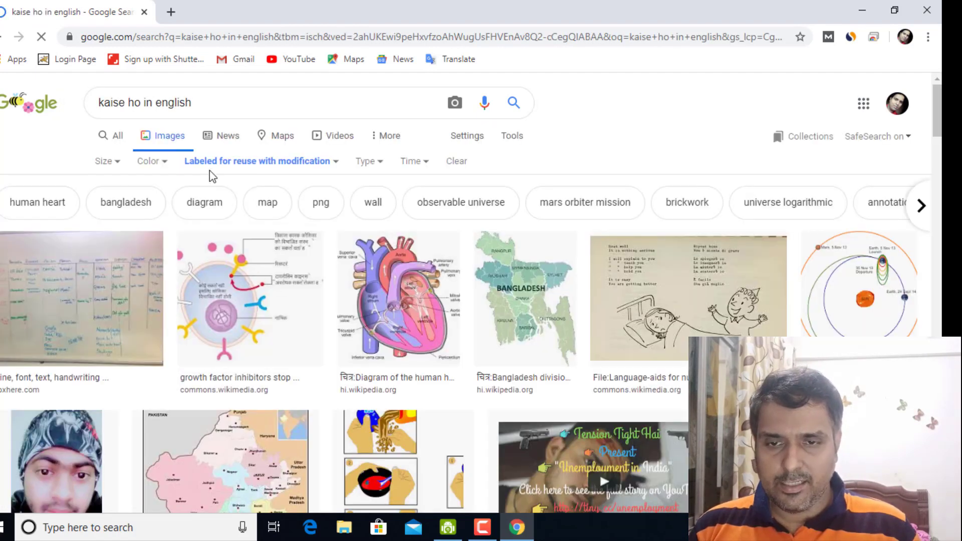
click(118, 136)
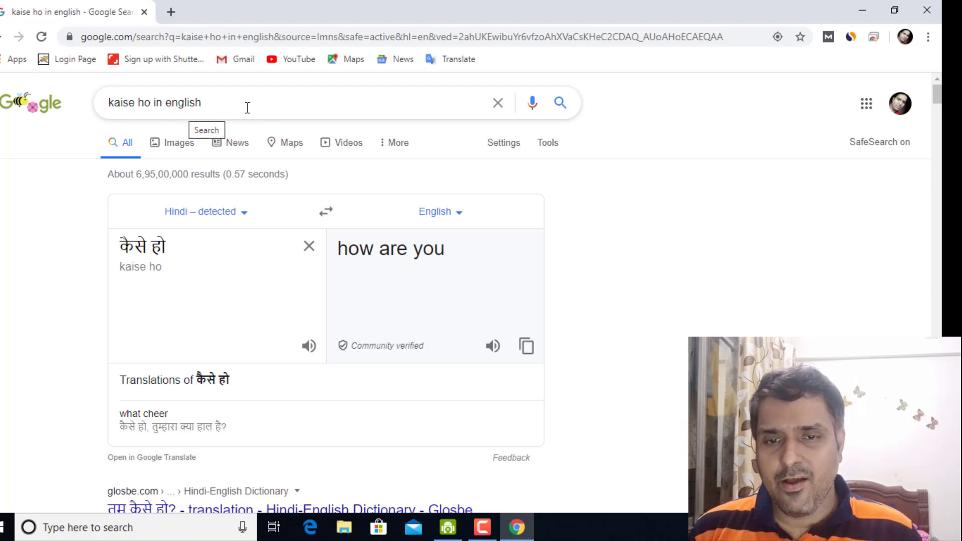
Step: Search for "padmavati google drive" and open the first drive.google.com result
triple_click(225, 103)
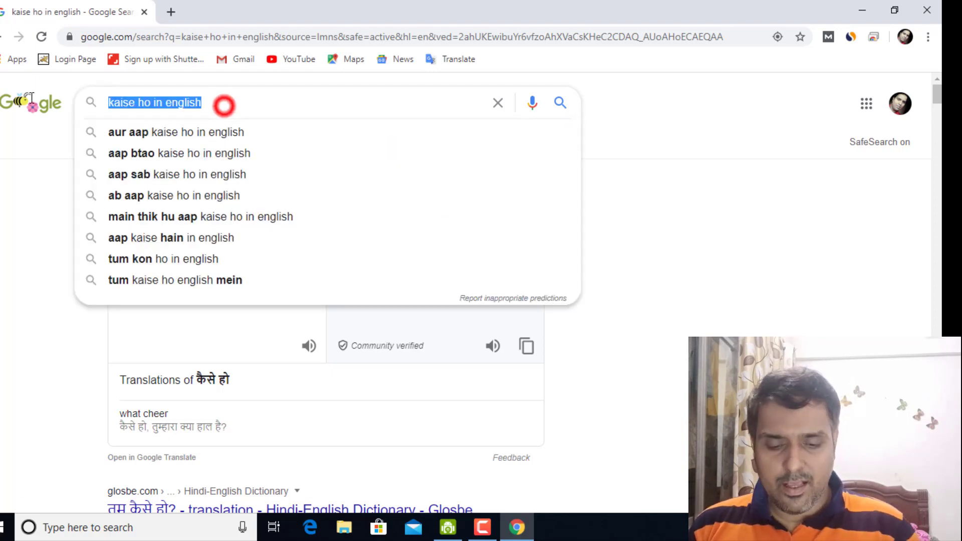
key(BackSpace)
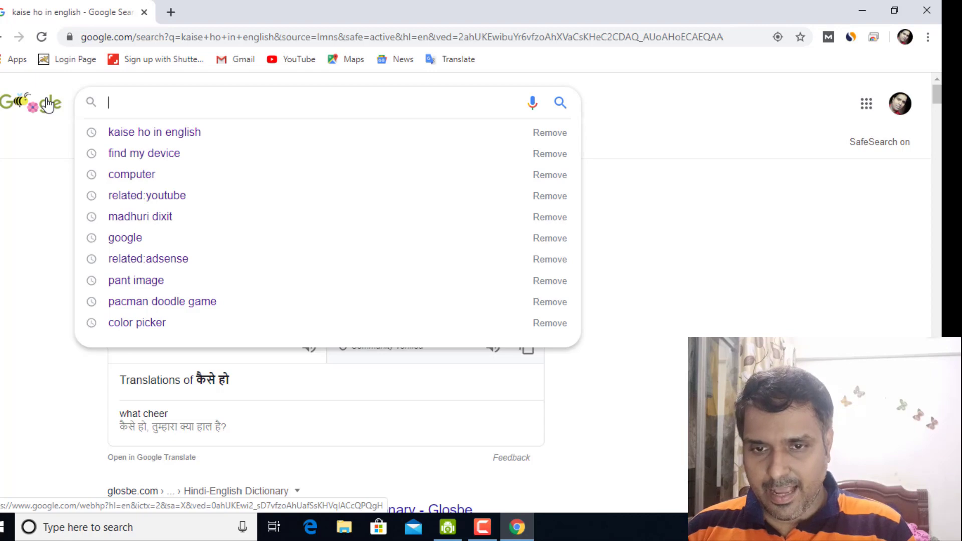
text(pad)
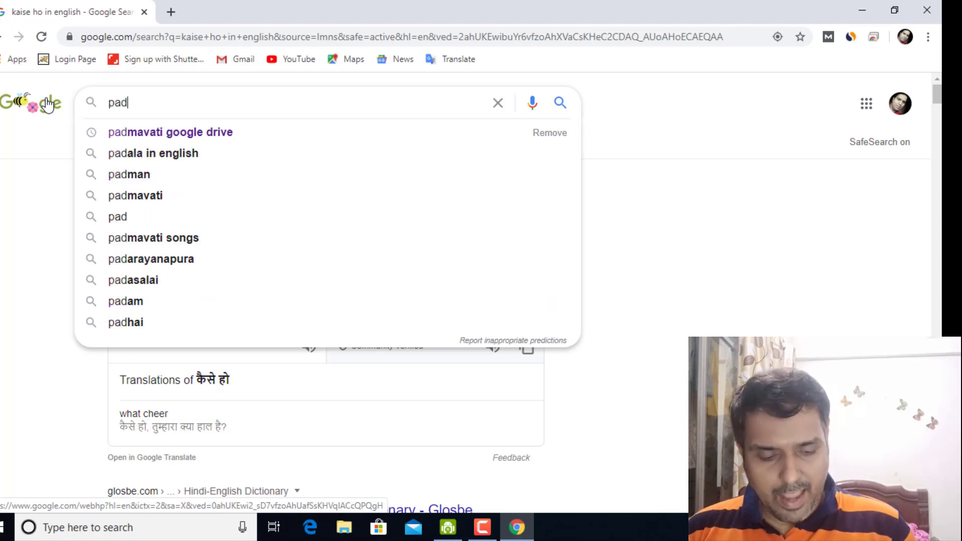
key(Down)
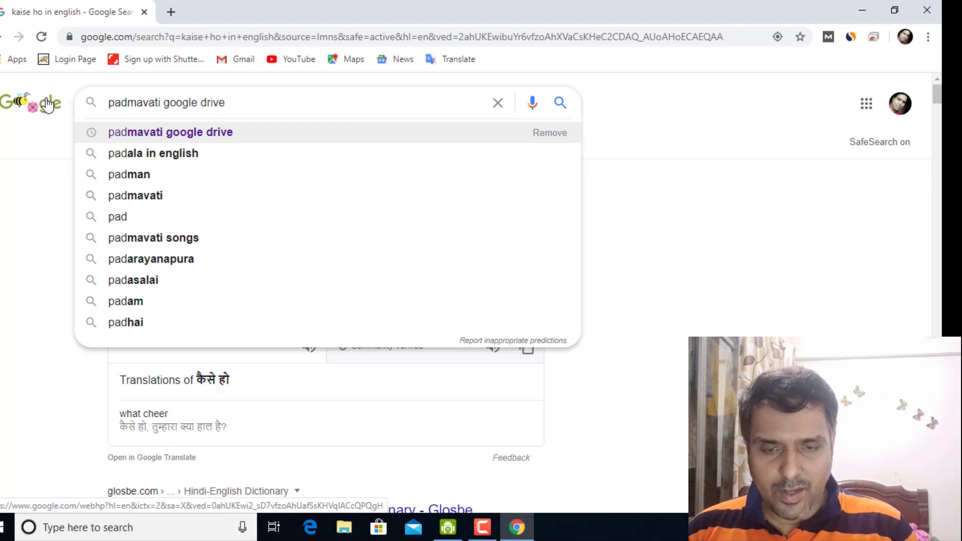
key(Return)
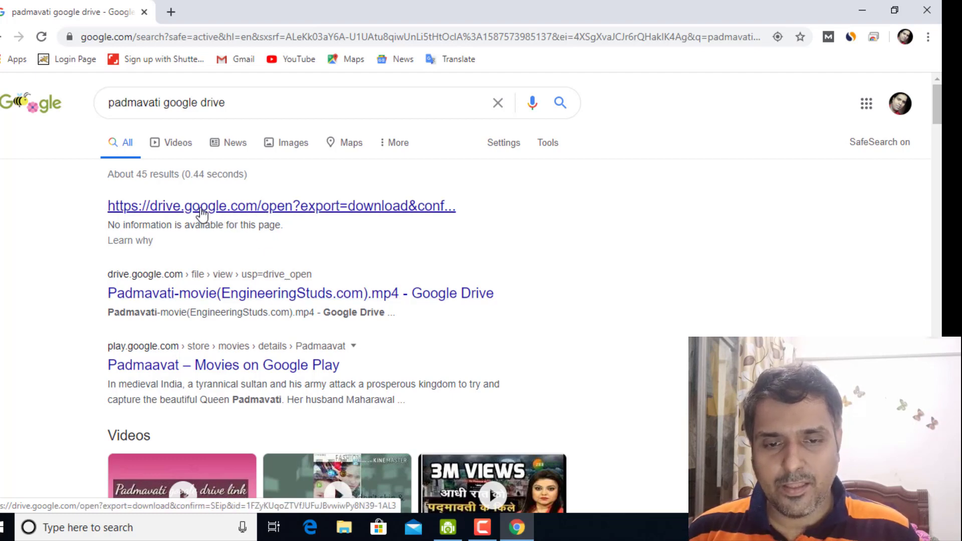
click(245, 210)
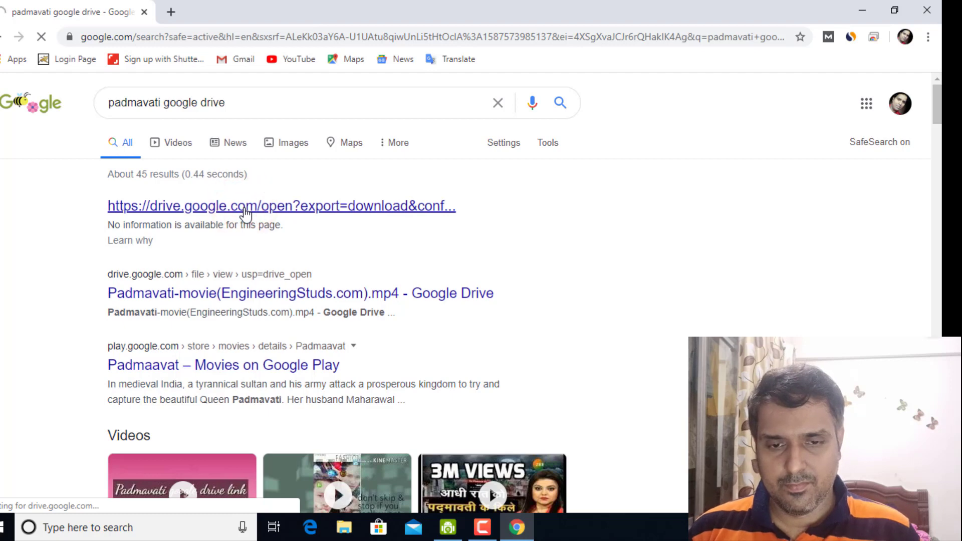